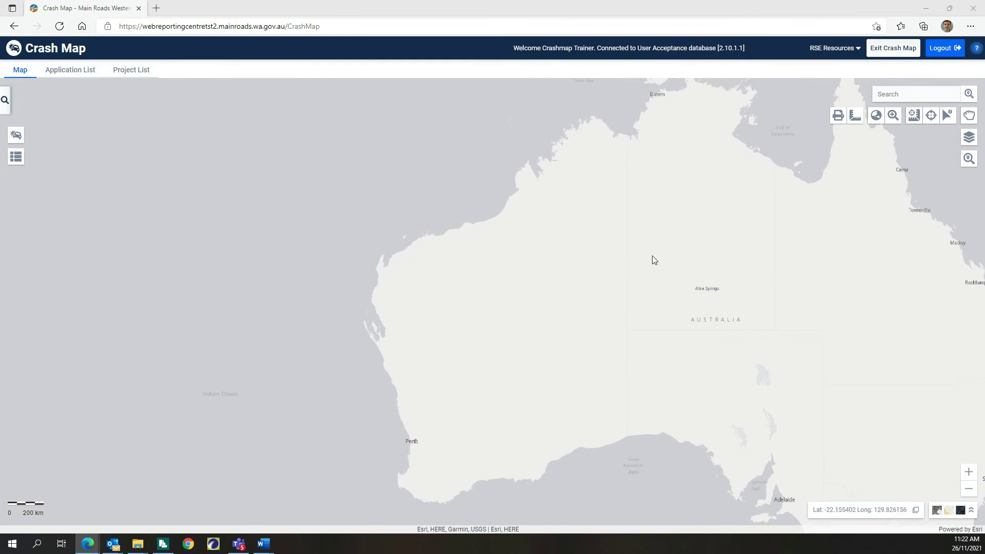
# Open the Collision Diagram Attributes document from the RSE resources and view the example diagram on its first page.
pyautogui.click(832, 51)
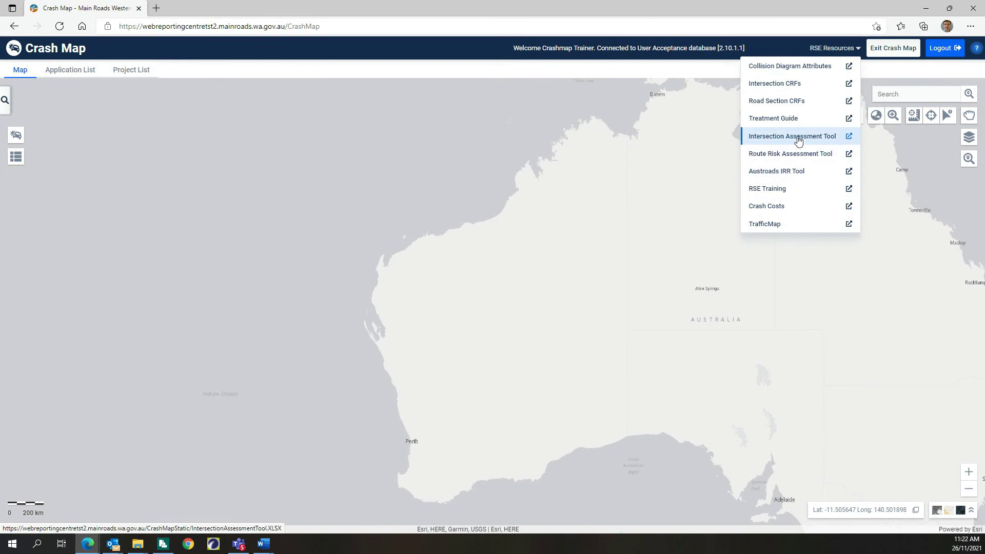
pyautogui.click(815, 70)
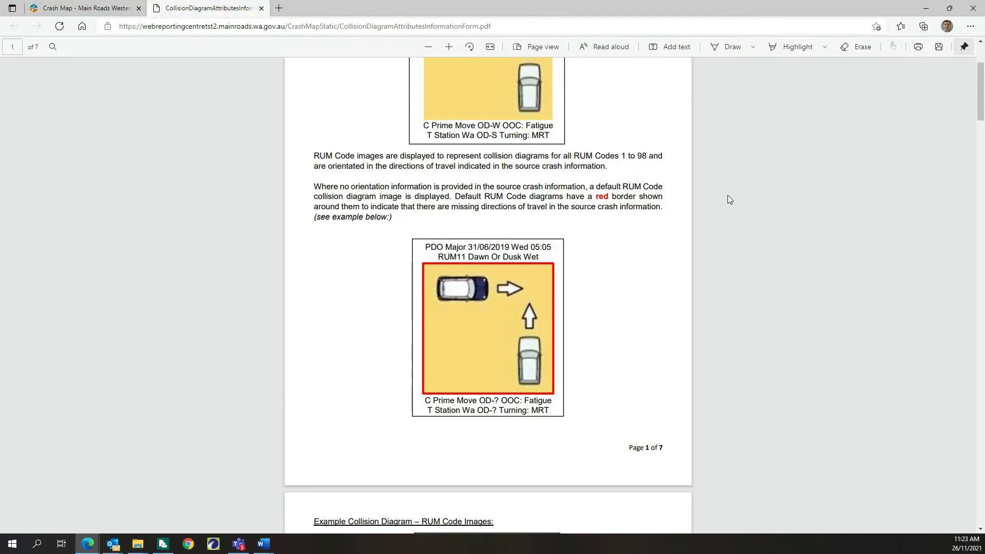
pyautogui.scroll(3, 604, 180)
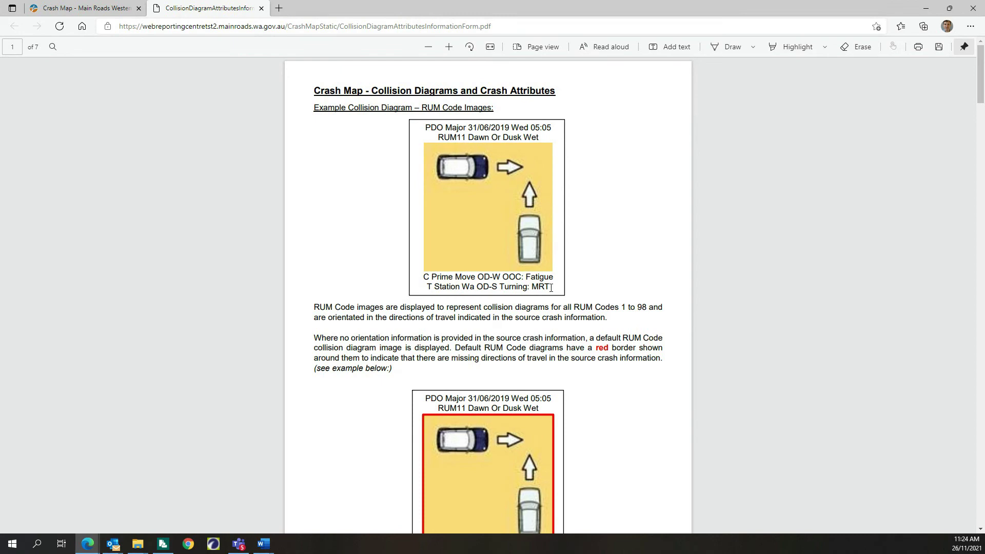
# Read through the collision diagram document's validation notes and attribute option tables, down to the pedestrian movement options on page 7.
pyautogui.scroll(-12, 551, 288)
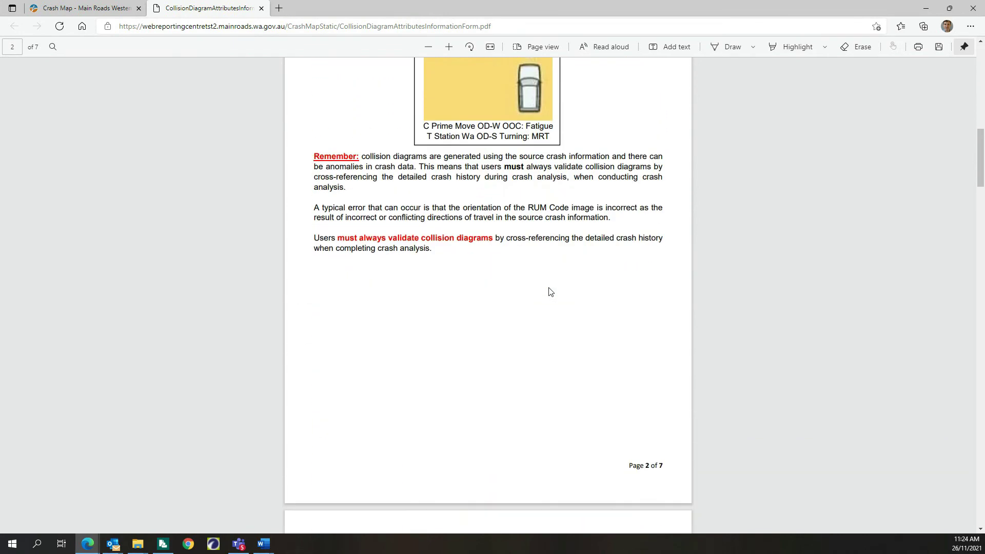
pyautogui.scroll(-9, 550, 291)
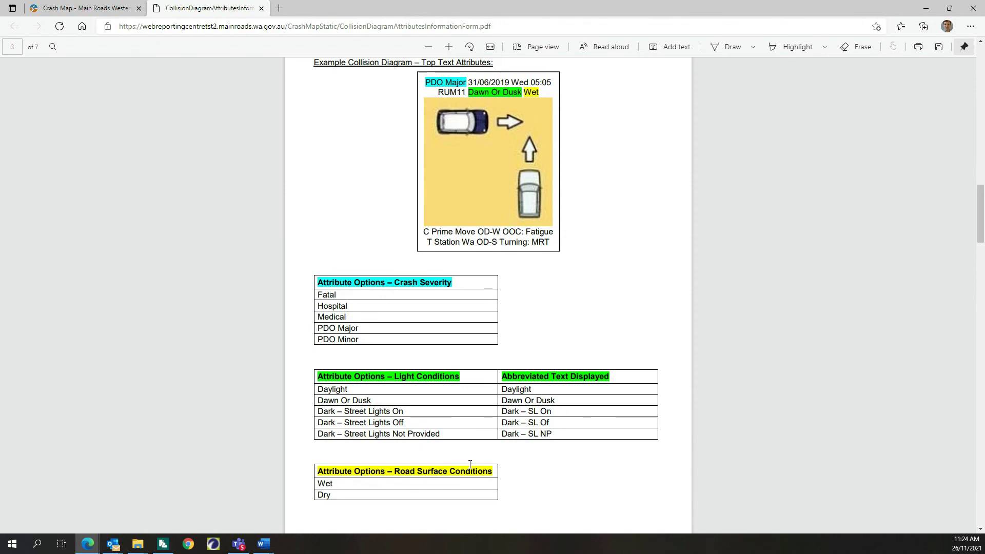
pyautogui.scroll(-15, 470, 465)
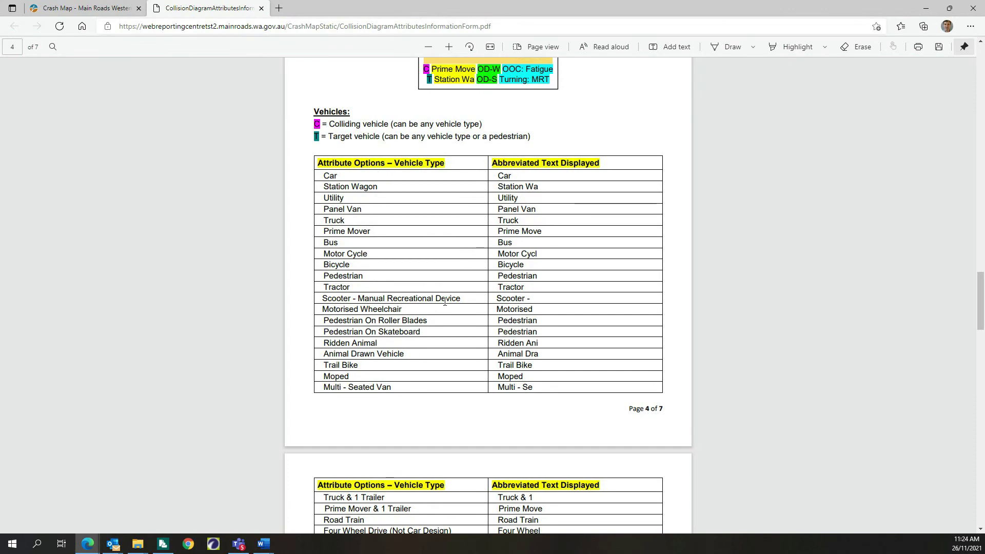
pyautogui.scroll(-7, 455, 405)
pyautogui.scroll(-3, 405, 268)
pyautogui.scroll(-6, 405, 269)
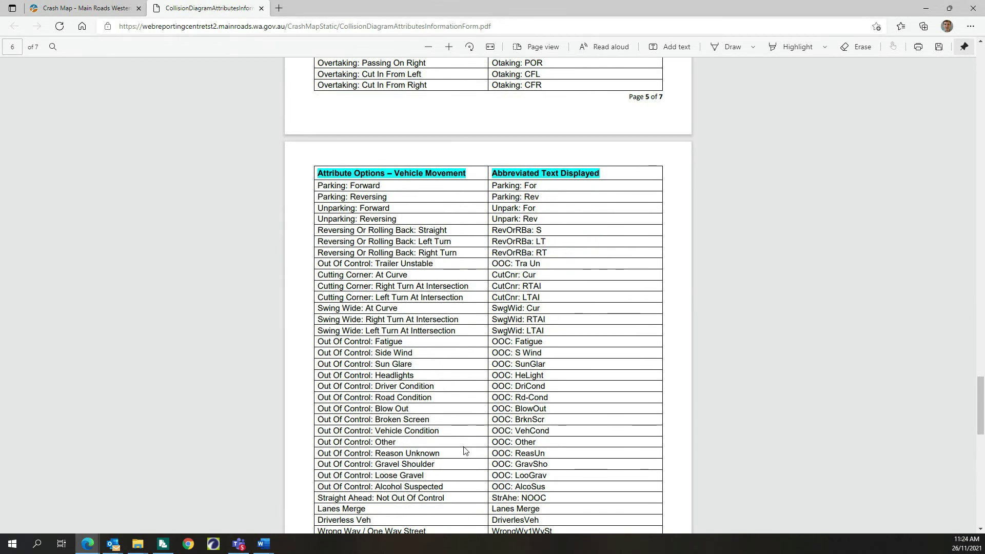
pyautogui.scroll(-10, 487, 485)
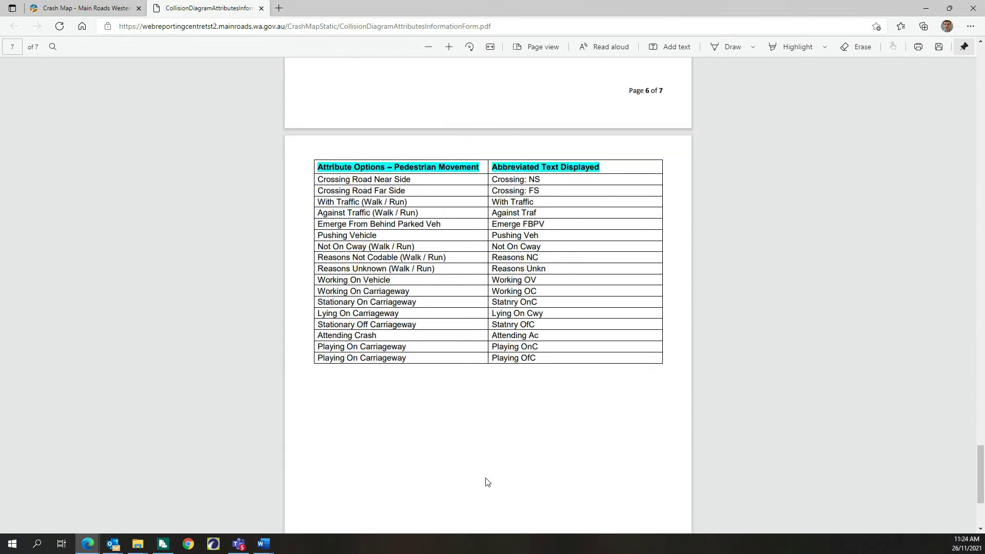
# Return to the red-bordered default RUM Code example on page 1, review it, and close the document.
pyautogui.scroll(10, 485, 470)
pyautogui.scroll(15, 486, 465)
pyautogui.scroll(15, 482, 447)
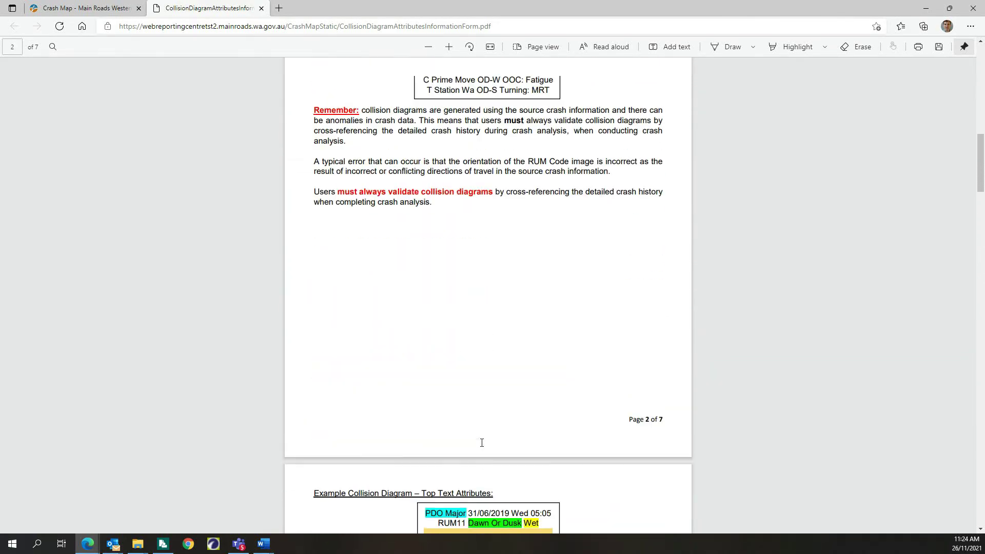
pyautogui.scroll(15, 482, 443)
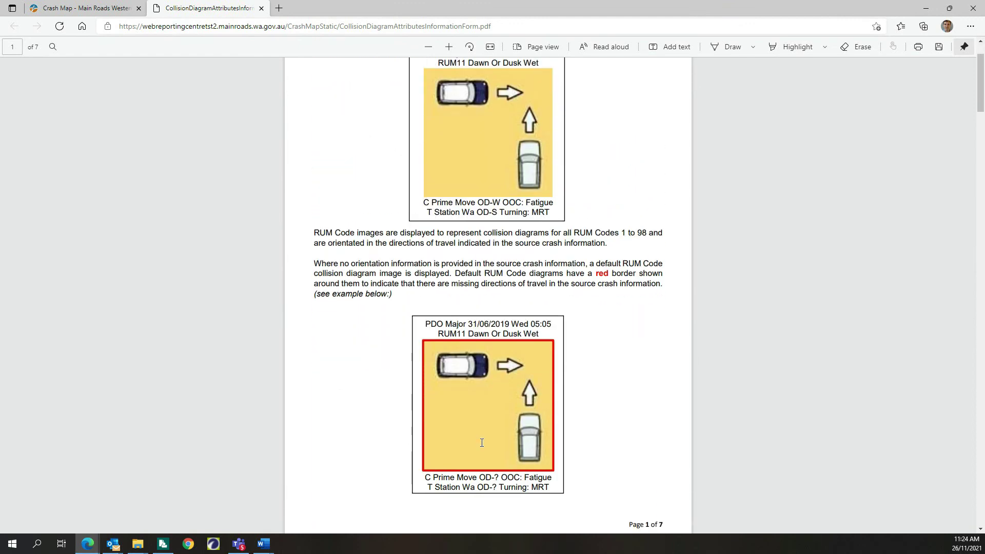
pyautogui.scroll(-1, 482, 443)
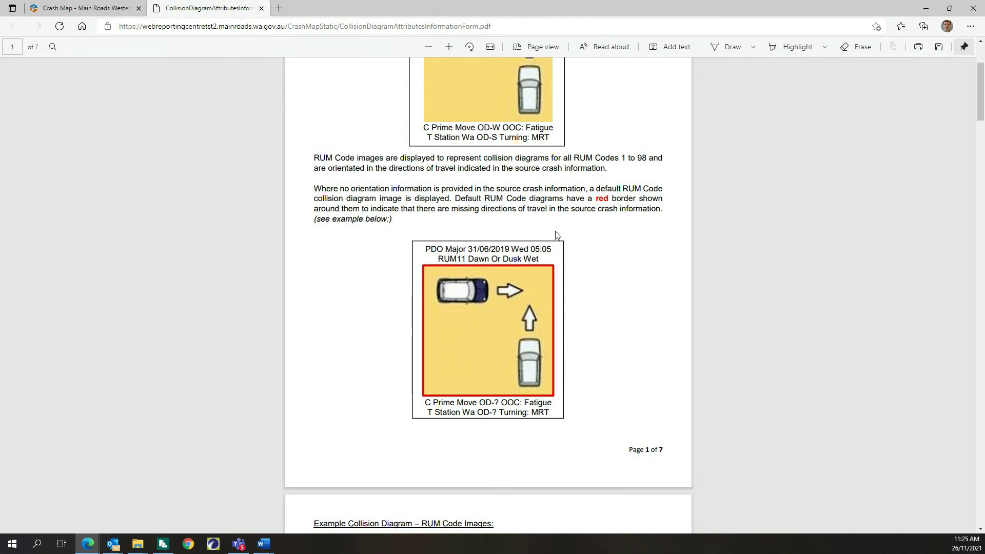
pyautogui.click(261, 9)
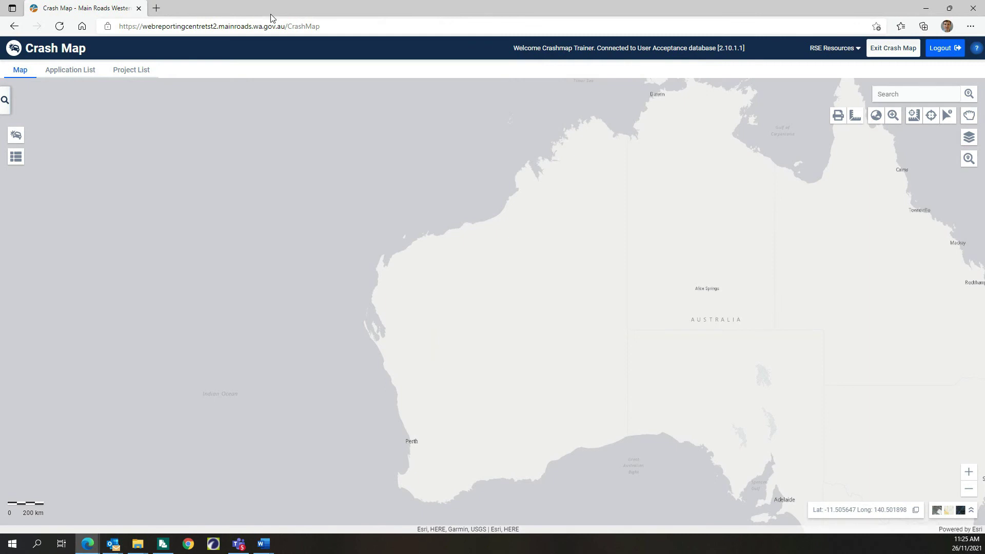
# Download the Intersection CRFs spreadsheet from the RSE resources and open it in Excel.
pyautogui.click(836, 51)
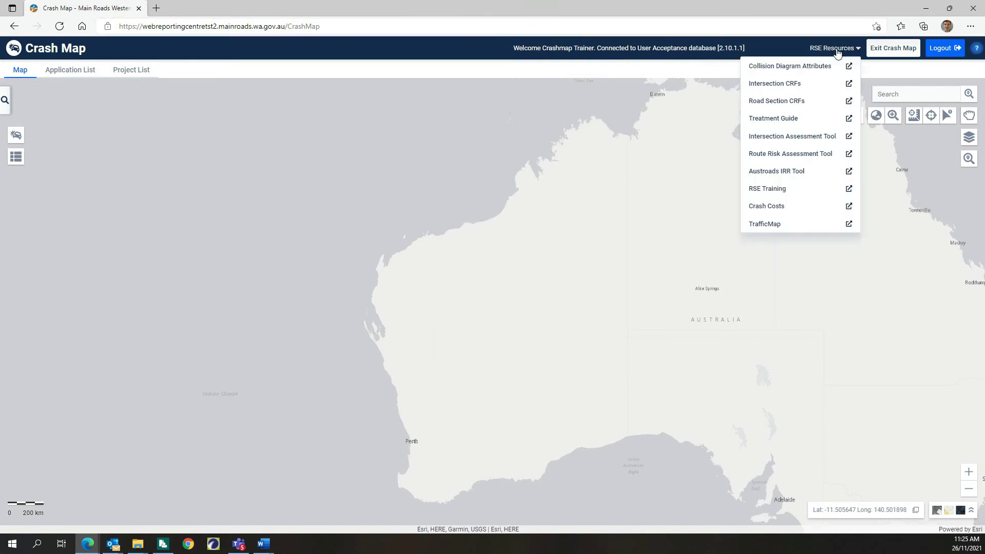
pyautogui.click(799, 85)
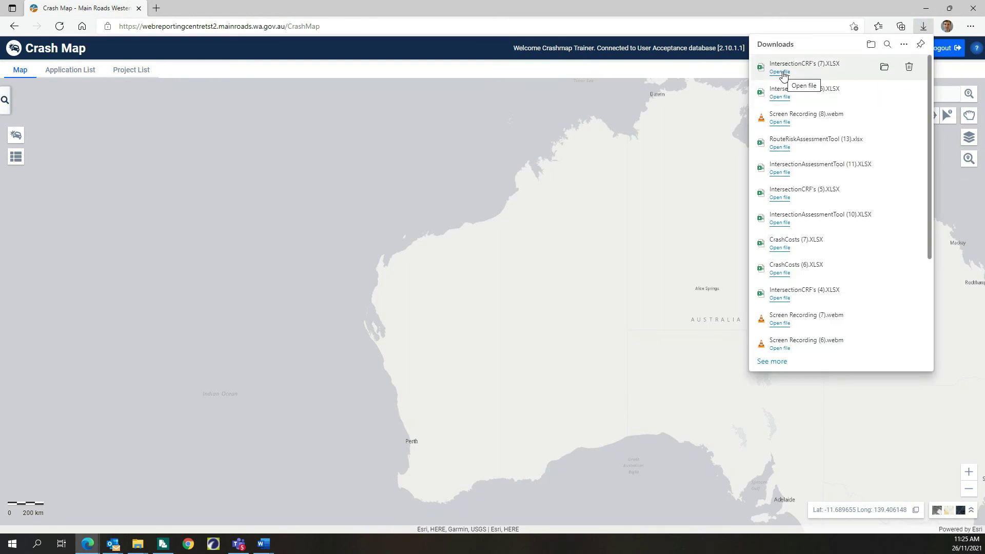
pyautogui.click(781, 72)
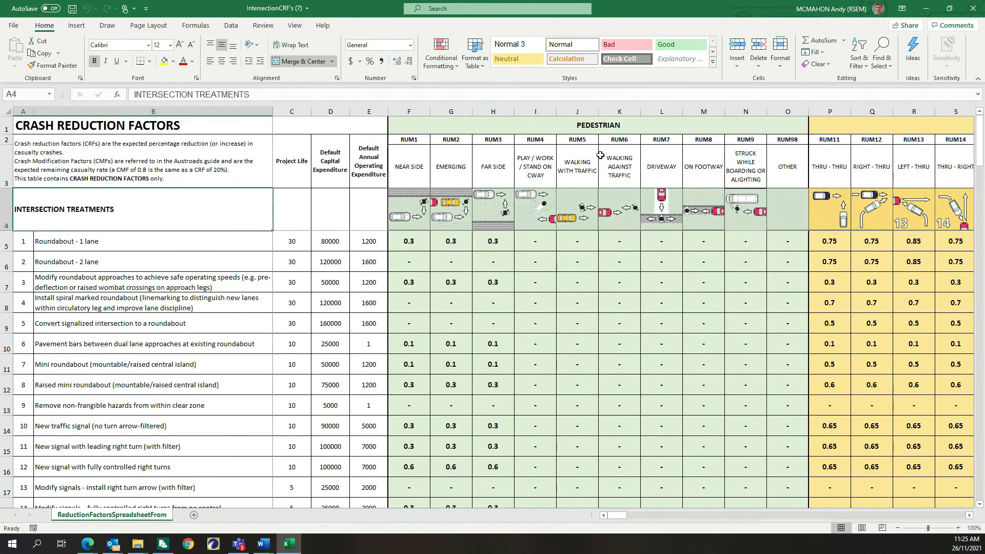
# Look through the intersection treatments and their crash reduction factors, close the workbook, and dismiss the browser's download list.
pyautogui.scroll(-6, 141, 316)
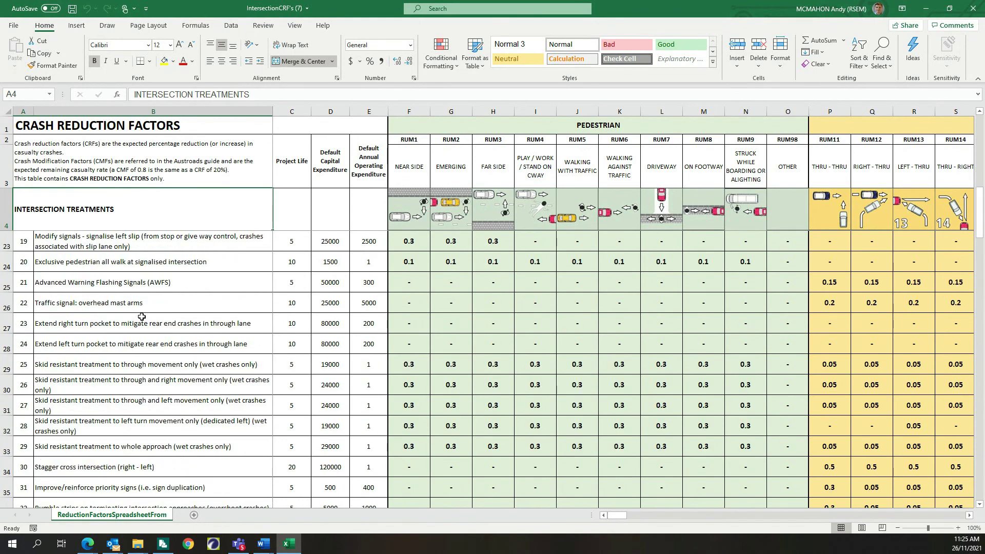
pyautogui.scroll(6, 141, 316)
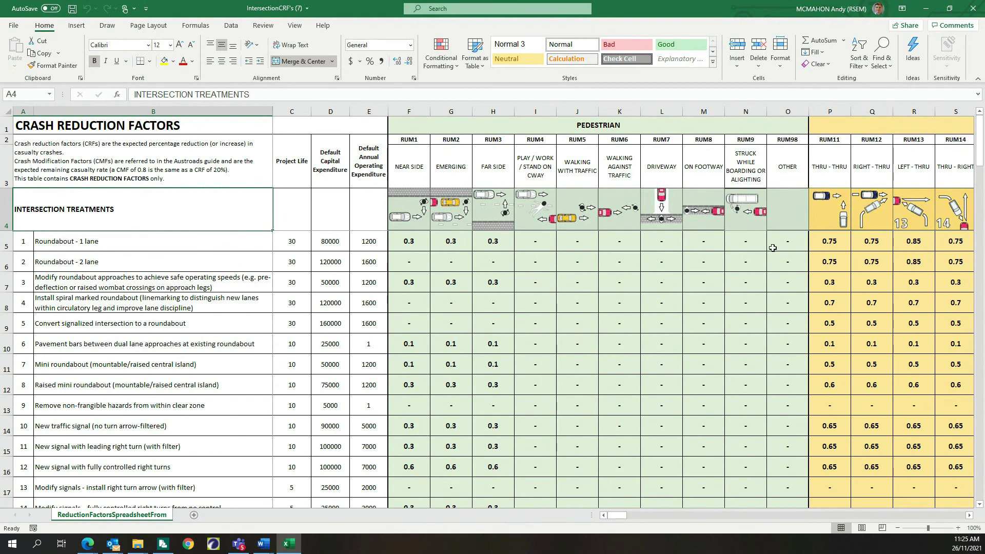
pyautogui.moveTo(620, 516)
pyautogui.mouseDown()
pyautogui.moveTo(688, 516)
pyautogui.moveTo(607, 517)
pyautogui.mouseUp()
pyautogui.click(971, 10)
pyautogui.click(922, 28)
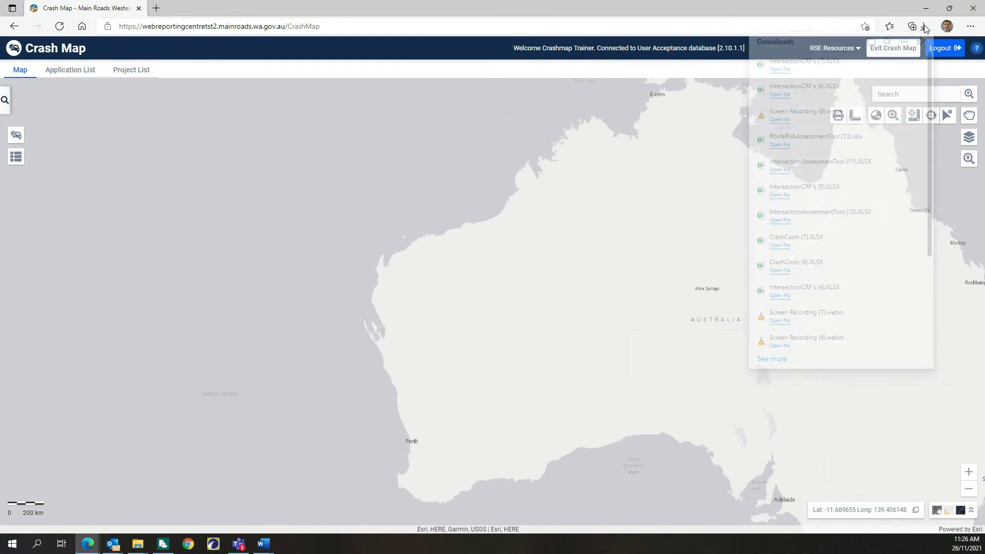
# Open the Austroads IRR Tool from the RSE resources and start its IRR calculator.
pyautogui.click(850, 53)
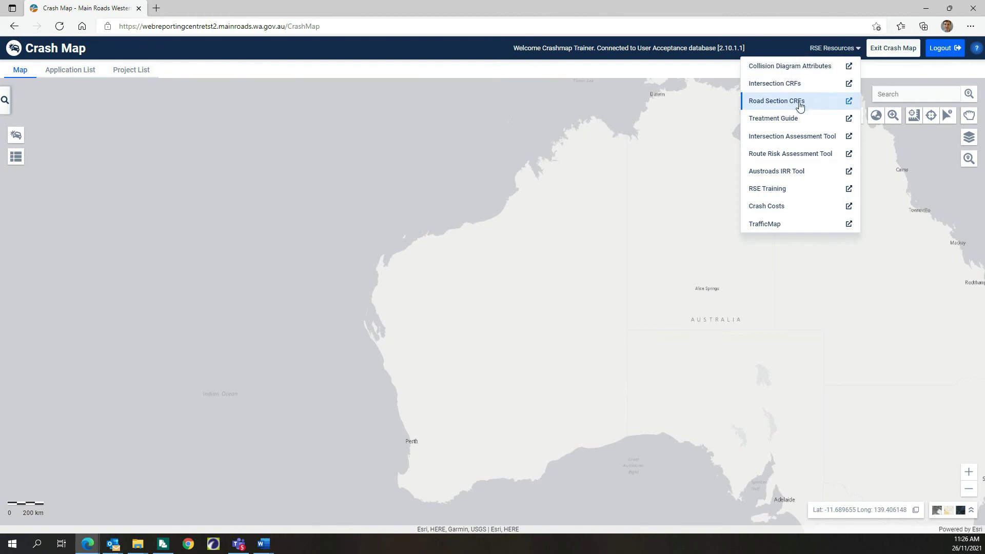
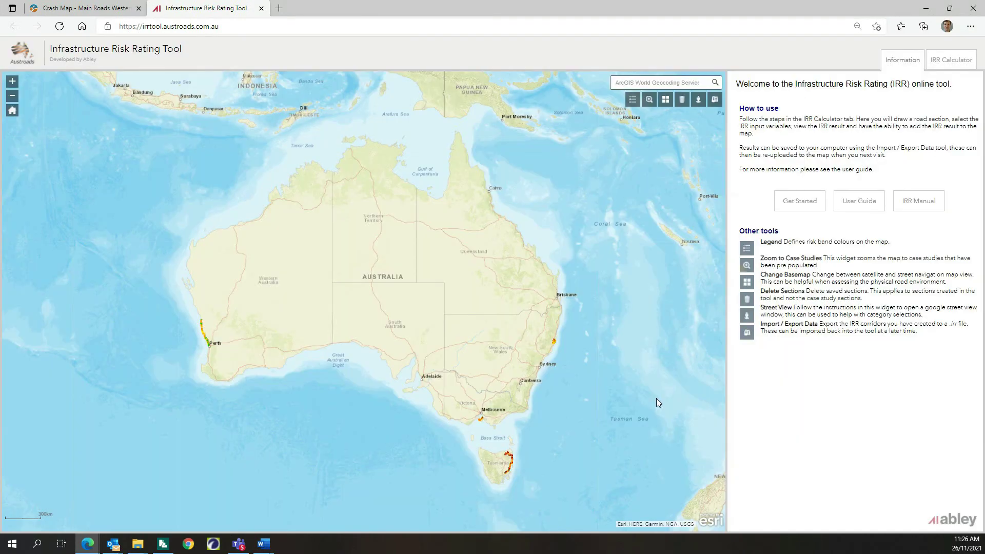
pyautogui.click(800, 201)
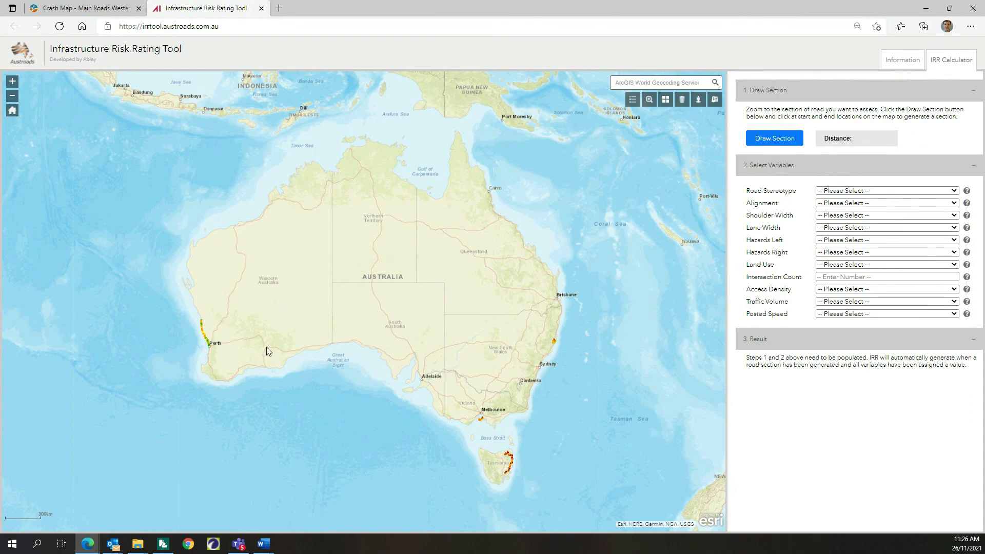
# Draw a road section about 76 km long on the highway, from just east of Carrabin to just east of Ghooli.
pyautogui.scroll(5, 239, 343)
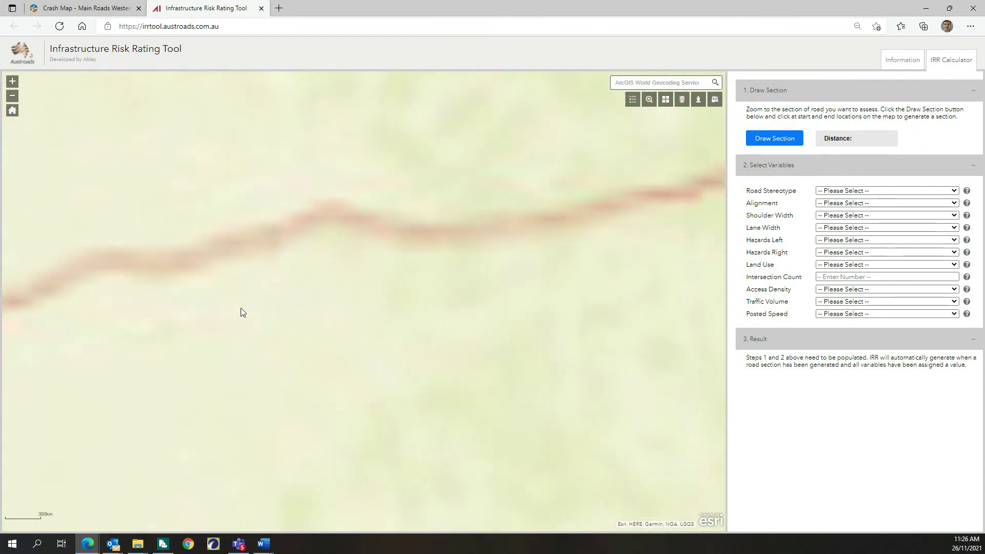
pyautogui.moveTo(258, 347); pyautogui.dragTo(247, 446)
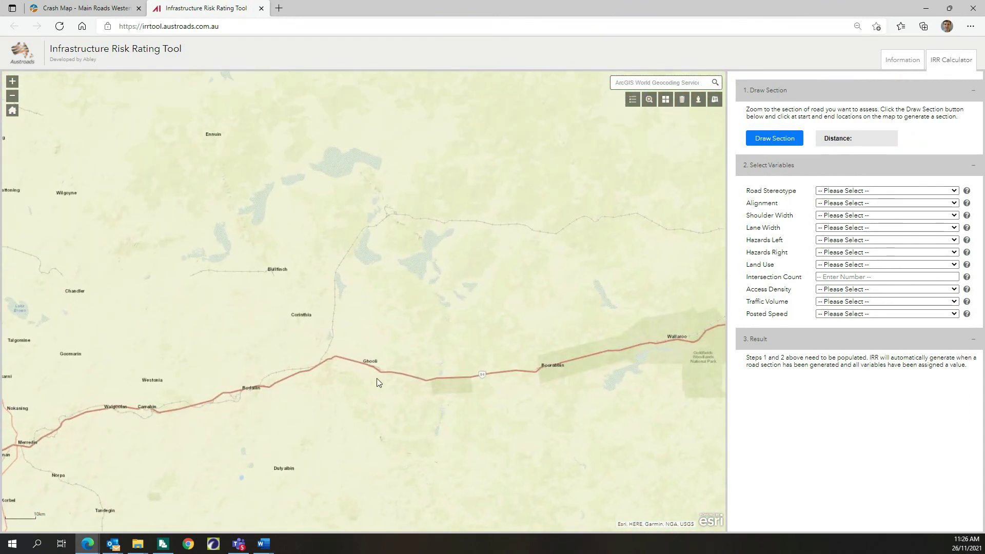
pyautogui.click(779, 140)
pyautogui.click(168, 410)
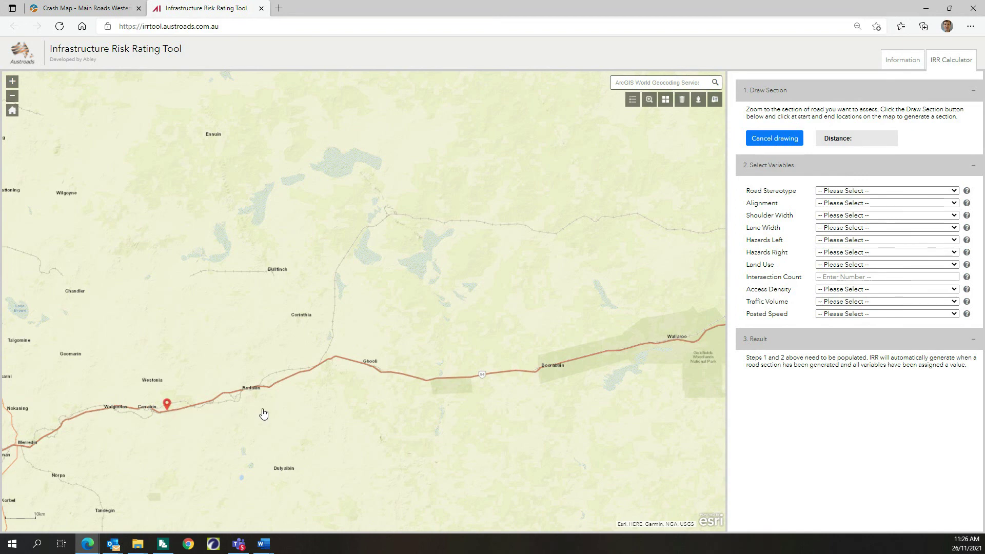
pyautogui.click(390, 376)
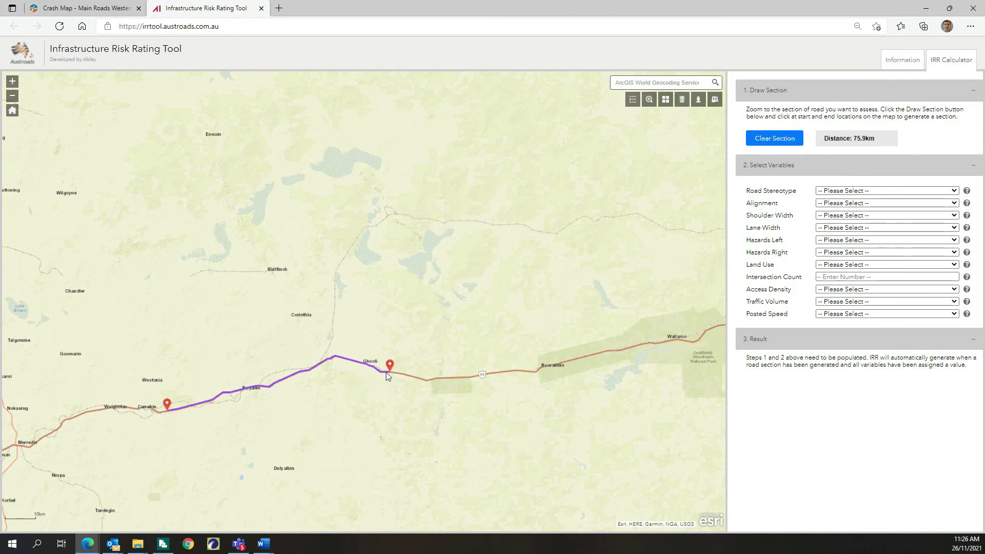
# Set the section's road stereotype to Two lane undivided and its alignment to Curved.
pyautogui.click(889, 192)
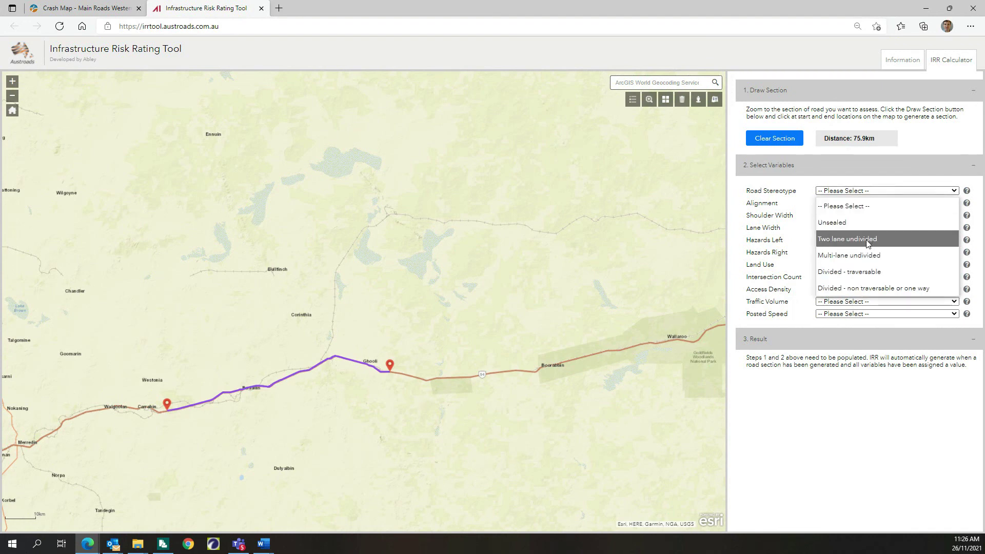
pyautogui.click(867, 239)
pyautogui.click(867, 204)
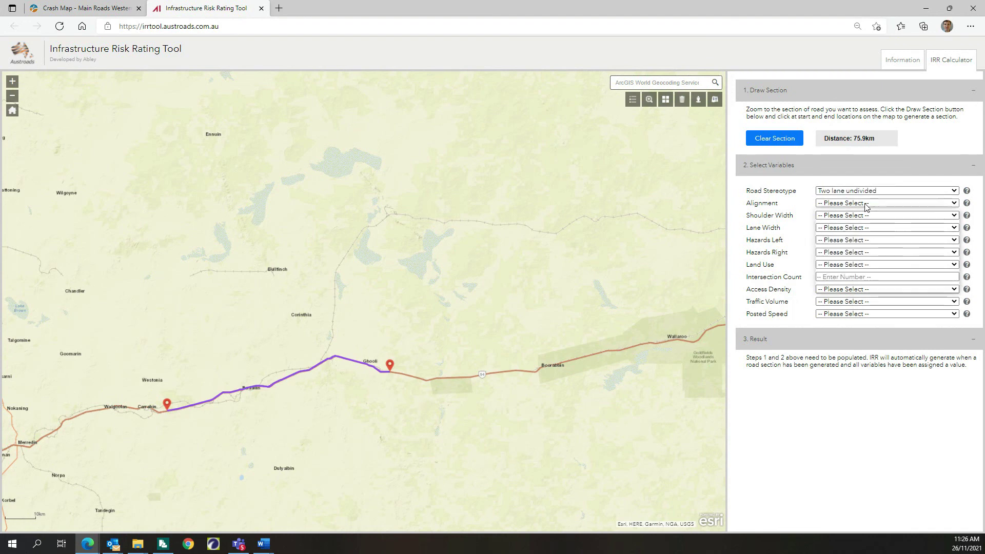
pyautogui.click(849, 251)
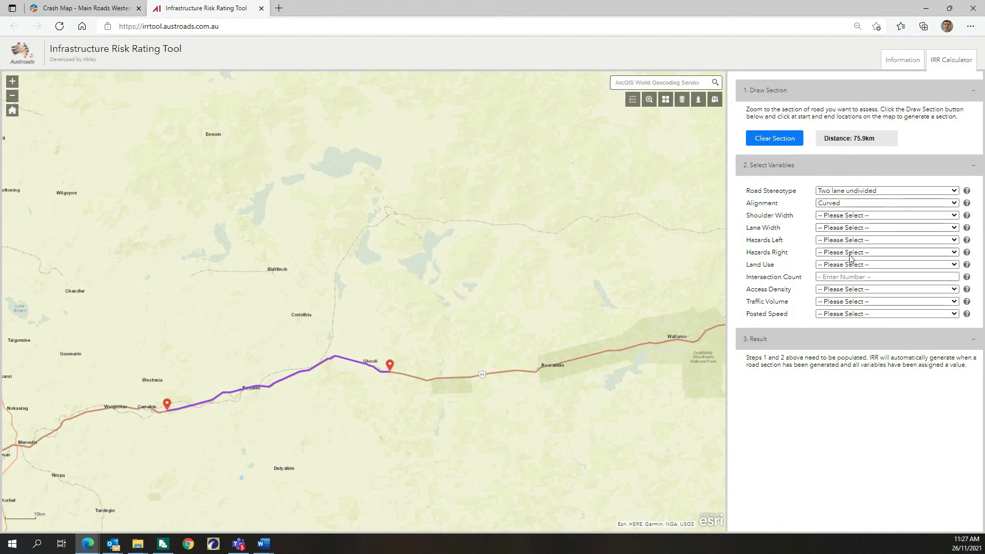
# Set the shoulder width to Narrow shoulder (0.5m to 1.0m) and the lane width to Medium (3.0m to 3.5m).
pyautogui.click(865, 216)
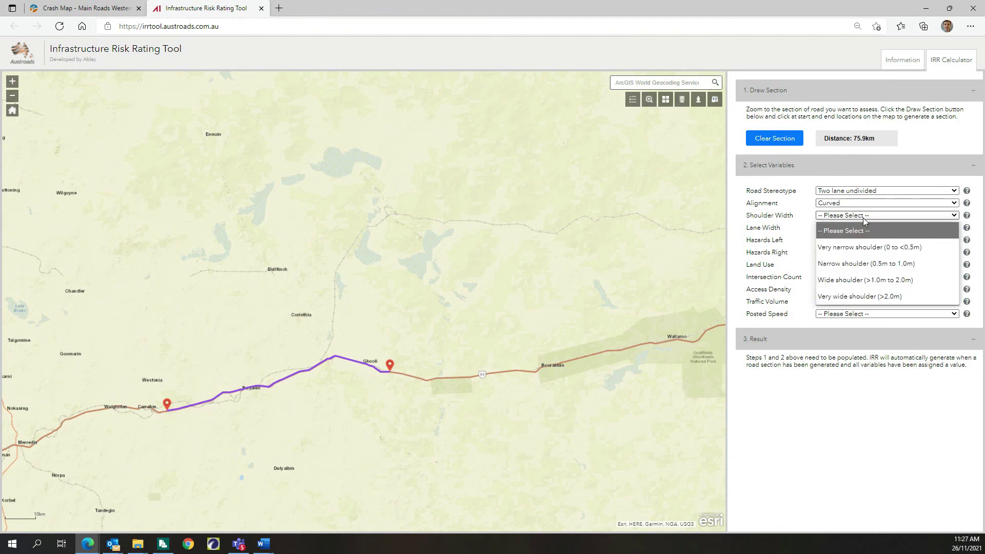
pyautogui.click(869, 263)
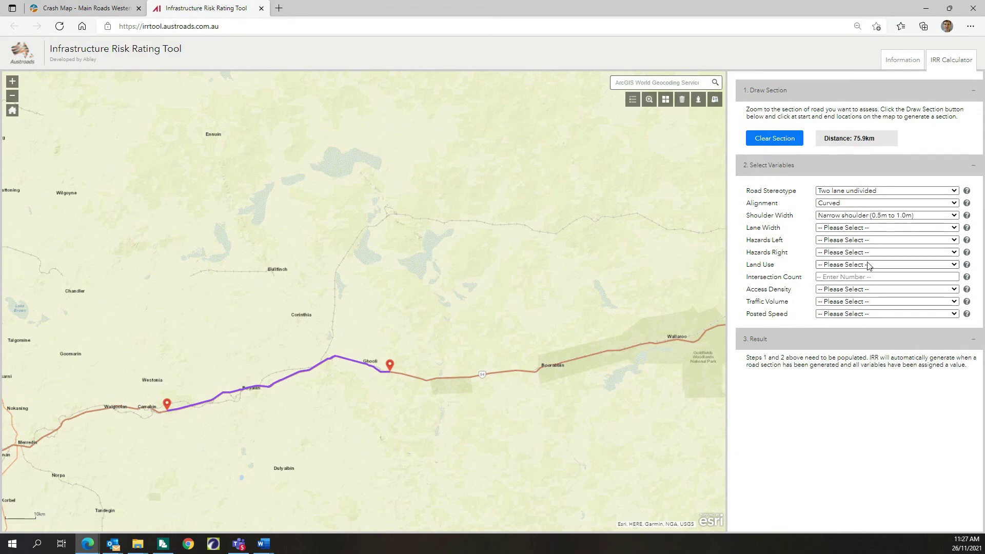
pyautogui.click(864, 228)
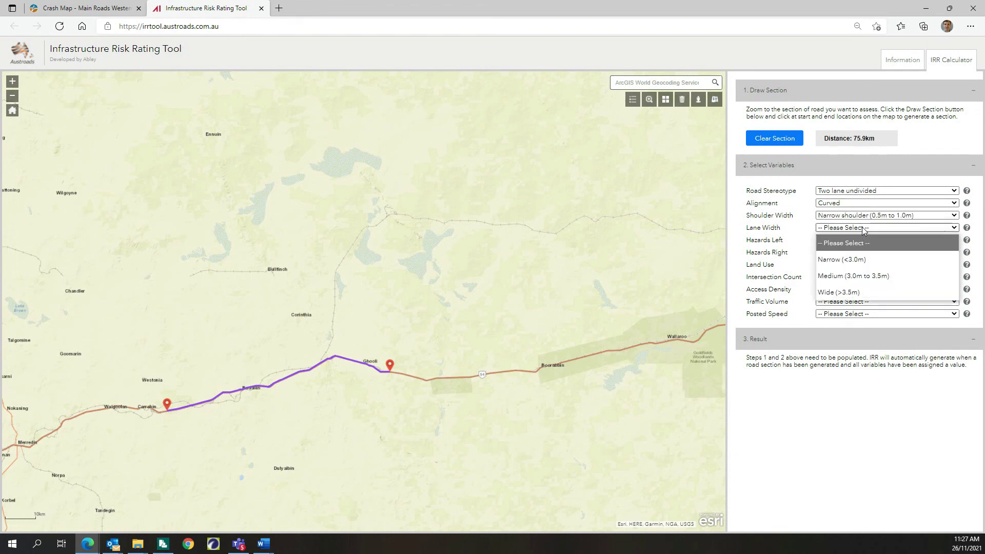
pyautogui.click(860, 277)
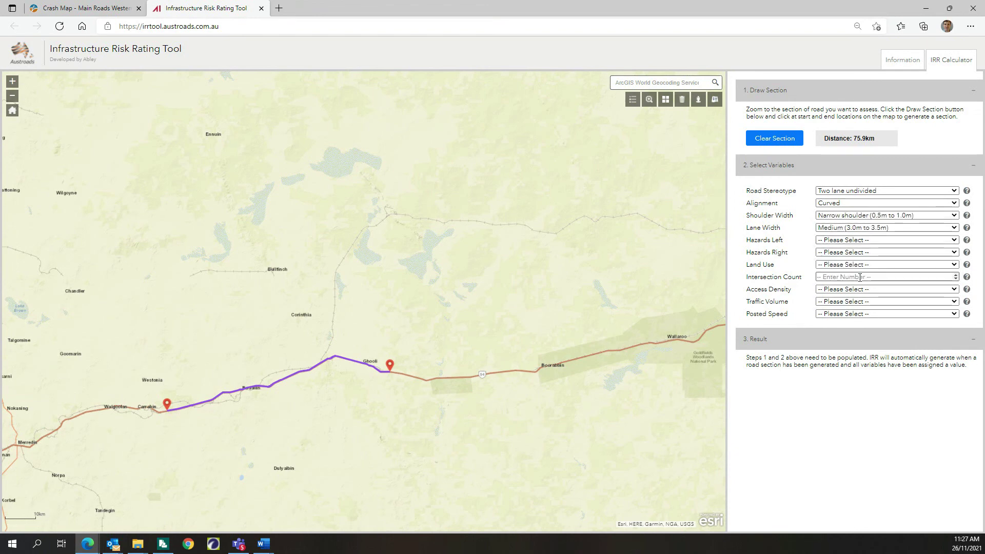
# Rate the section's left-side hazards as Moderate and its right-side hazards as High.
pyautogui.click(849, 240)
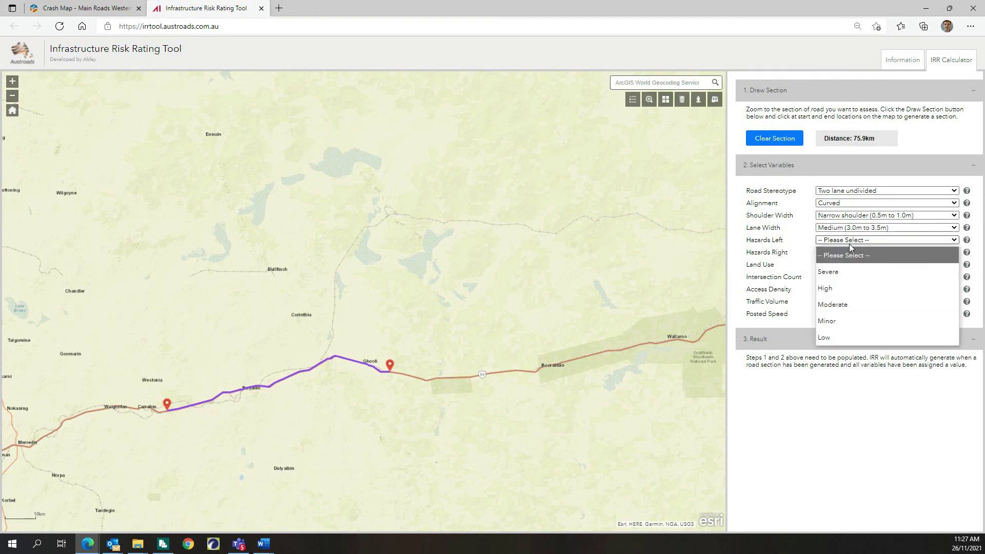
pyautogui.click(850, 304)
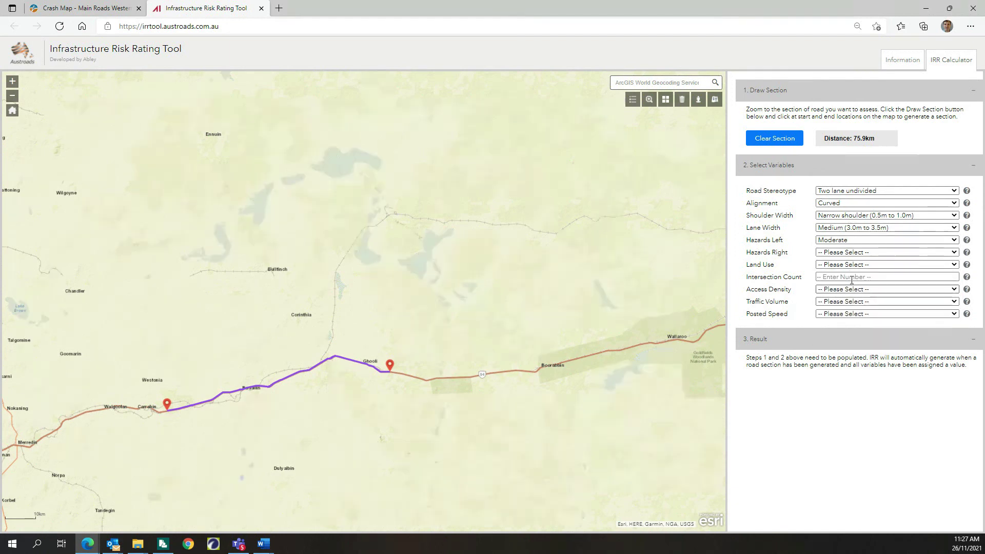
pyautogui.click(849, 252)
pyautogui.click(846, 304)
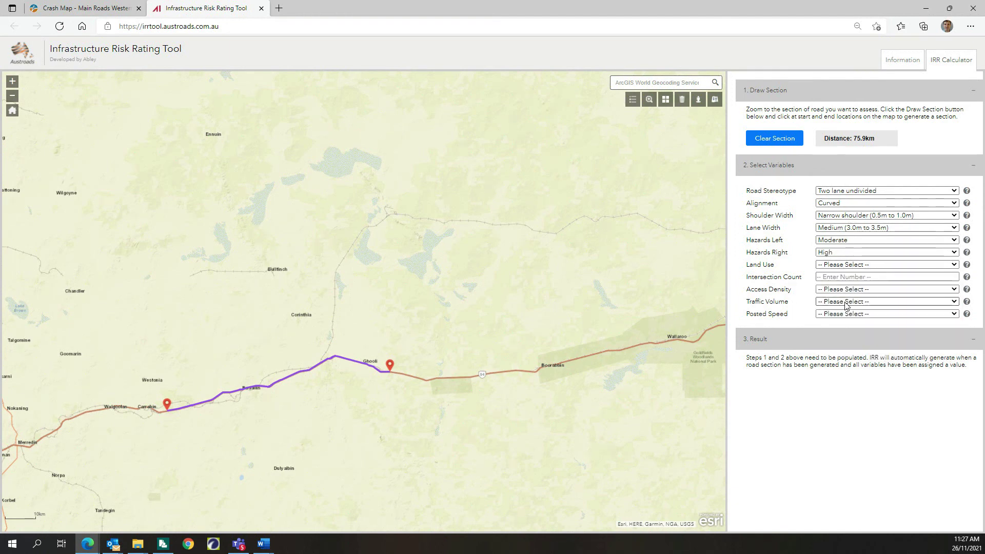
# Set the section's land use to Remote rural and its intersection count to 20.
pyautogui.click(844, 265)
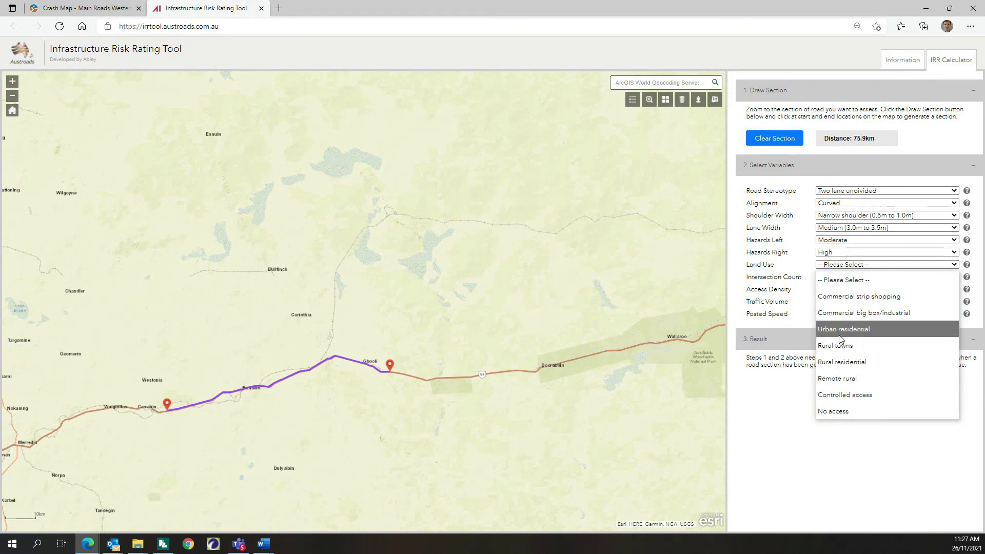
pyautogui.click(840, 380)
pyautogui.click(849, 277)
pyautogui.write('20')
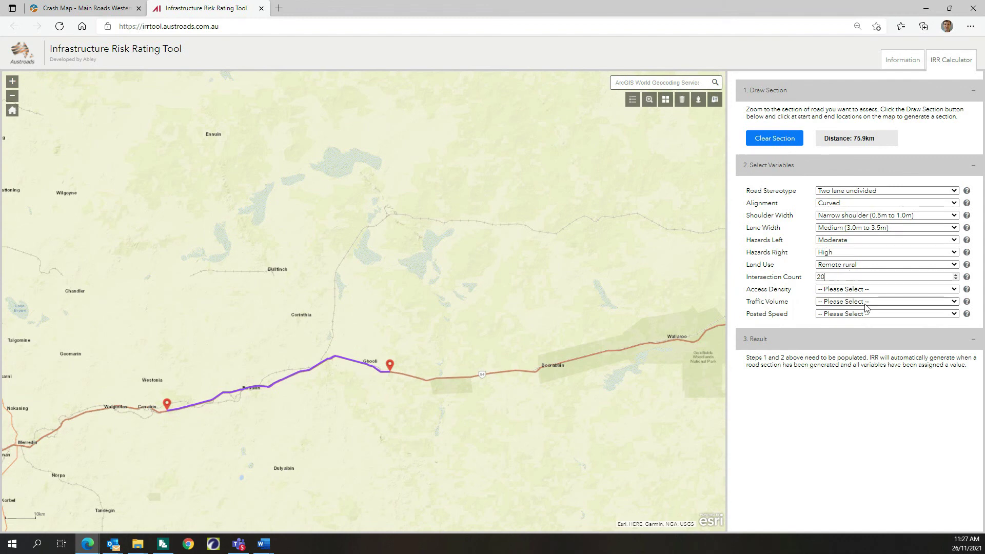
# Set the access density to 2 to <5 accesses / km and the traffic volume to 6,000 to <12,000 vehicles / day.
pyautogui.click(835, 291)
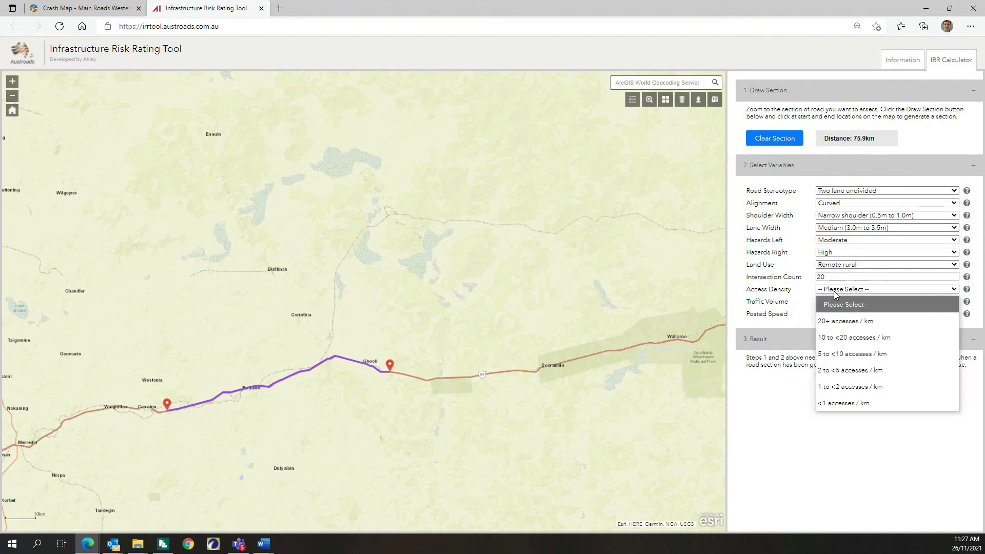
pyautogui.click(830, 370)
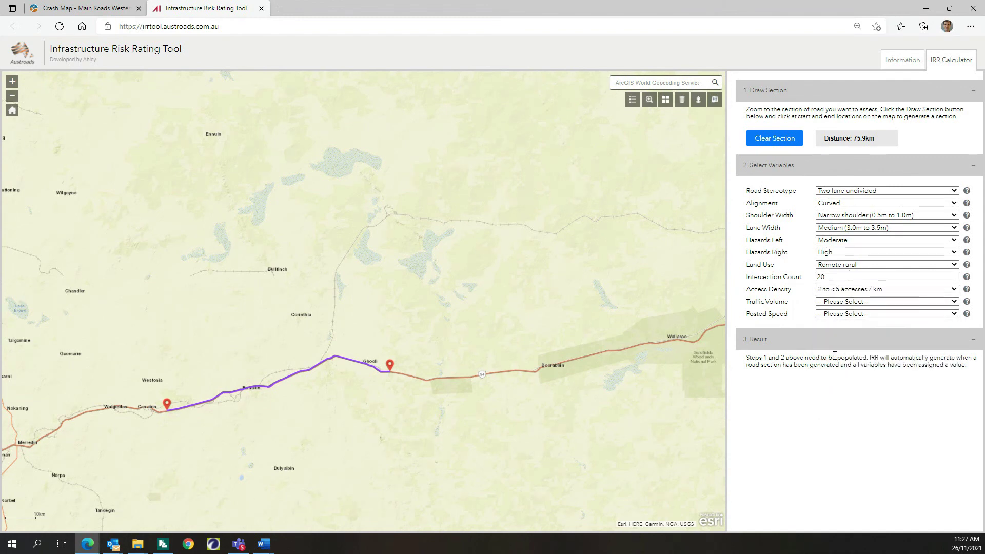
pyautogui.click(845, 302)
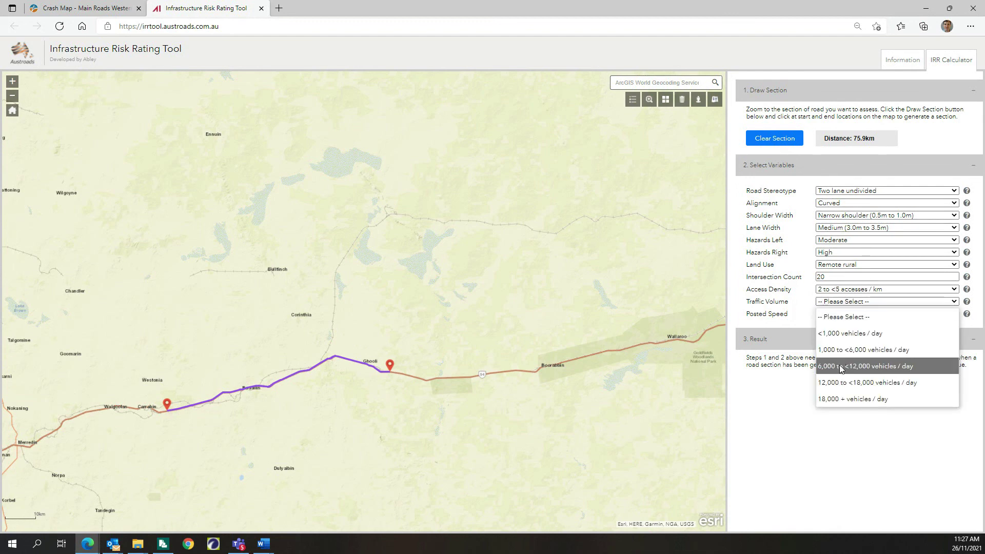
pyautogui.click(840, 367)
# Set the posted speed to 110 to generate the risk rating, and close the Infrastructure Risk Rating Tool.
pyautogui.click(840, 314)
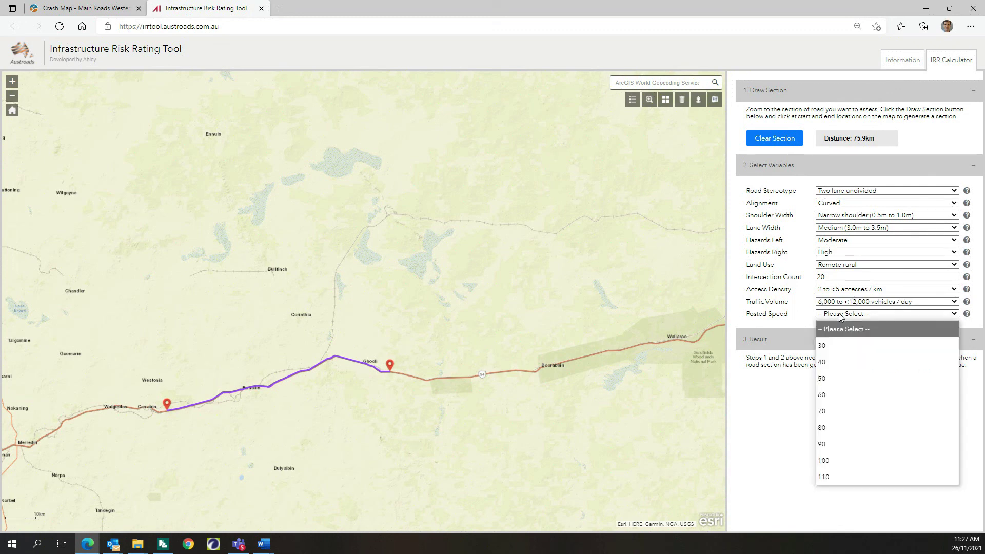
pyautogui.click(825, 476)
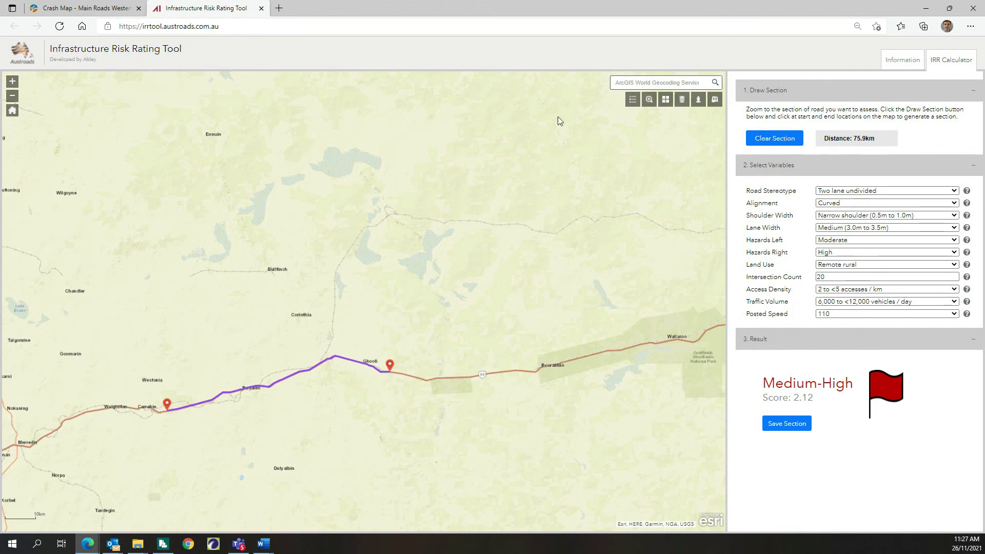
pyautogui.click(262, 8)
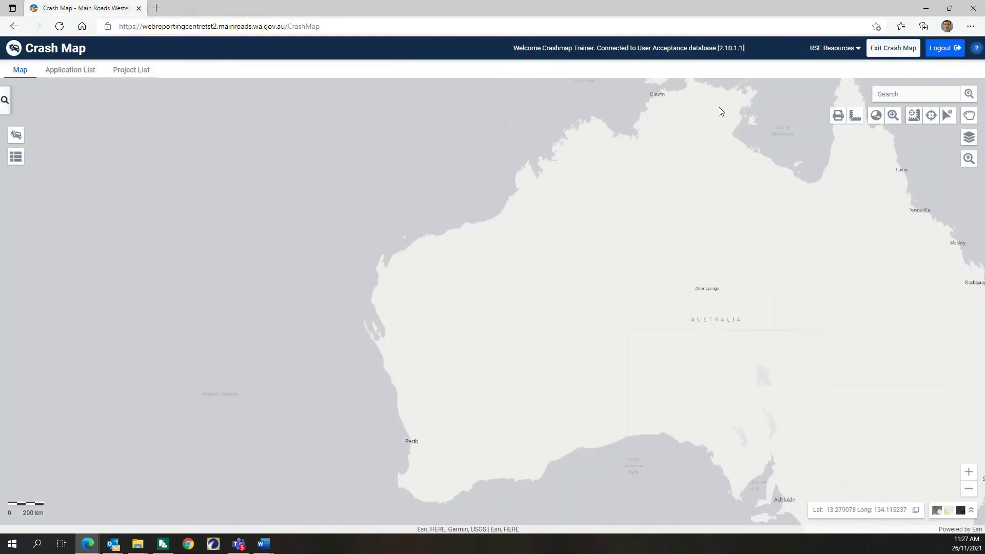
# Open the RSE Training resource, review its accreditation flow chart and course descriptions, and close the page.
pyautogui.click(838, 53)
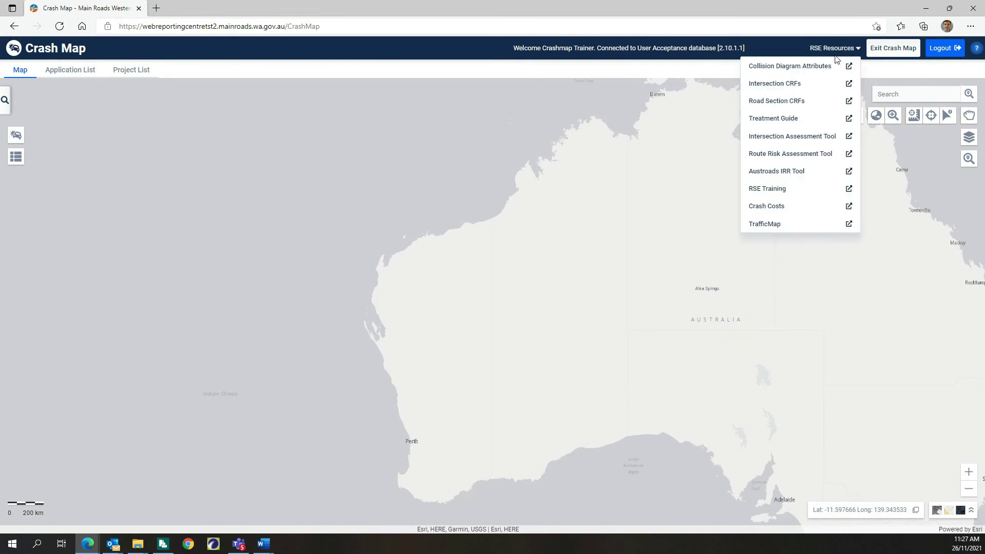
pyautogui.click(810, 188)
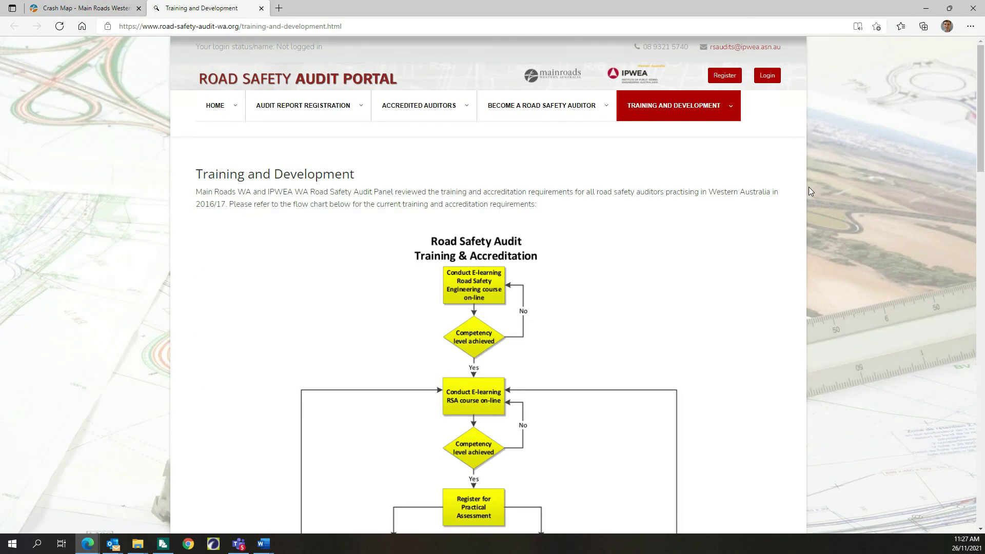
pyautogui.scroll(-10, 565, 315)
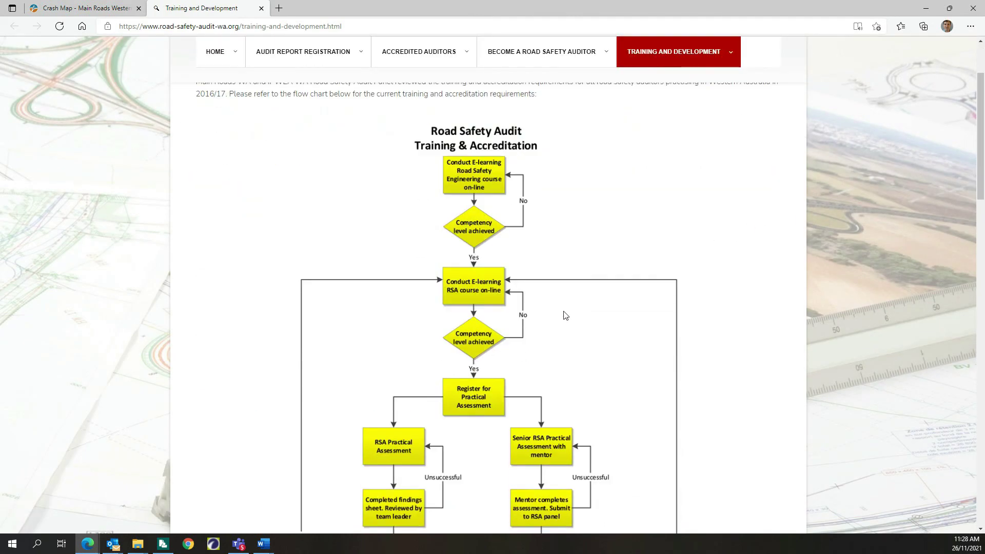
pyautogui.scroll(-12, 565, 315)
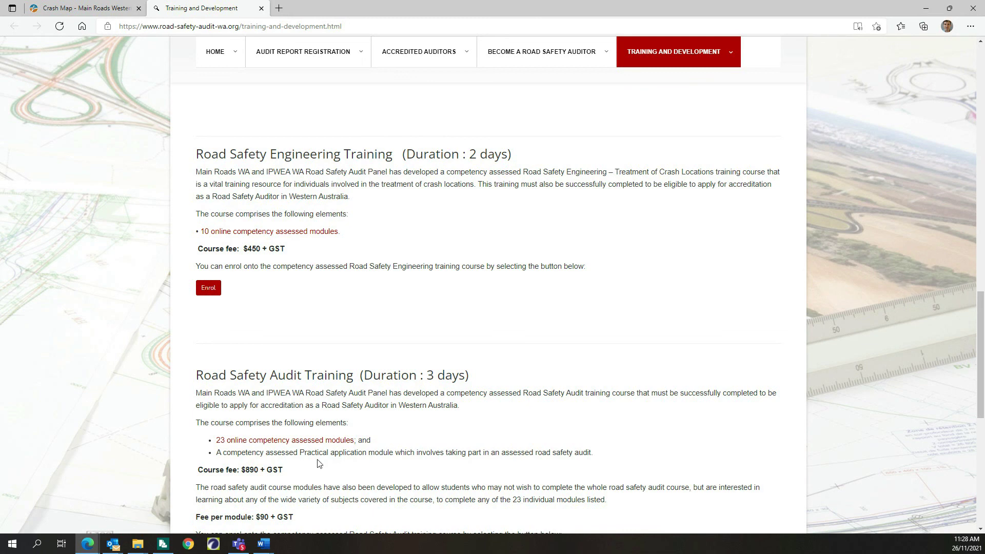
pyautogui.click(262, 9)
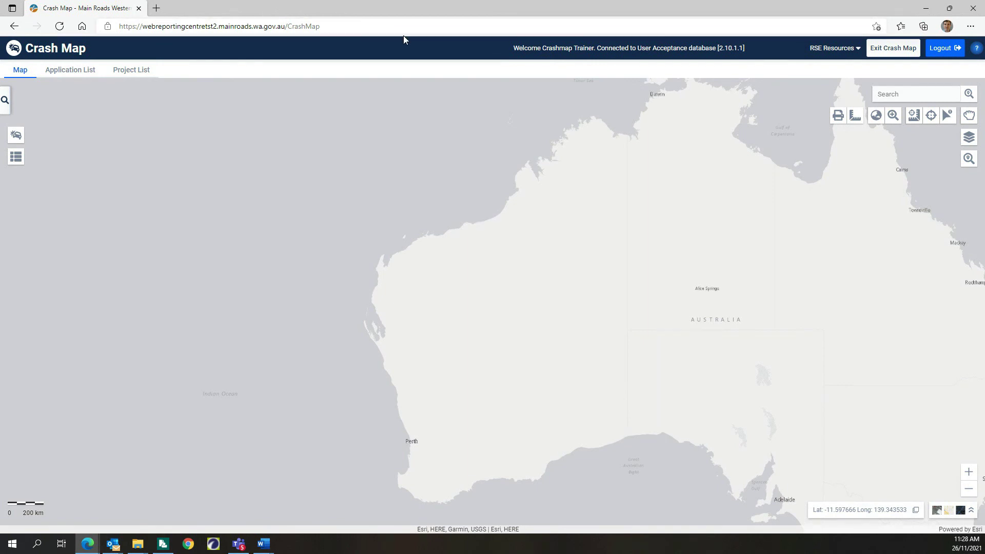
# Open the TrafficMap resource, view the traffic count at the Pinjarra Williams Rd site, and close the page.
pyautogui.click(845, 51)
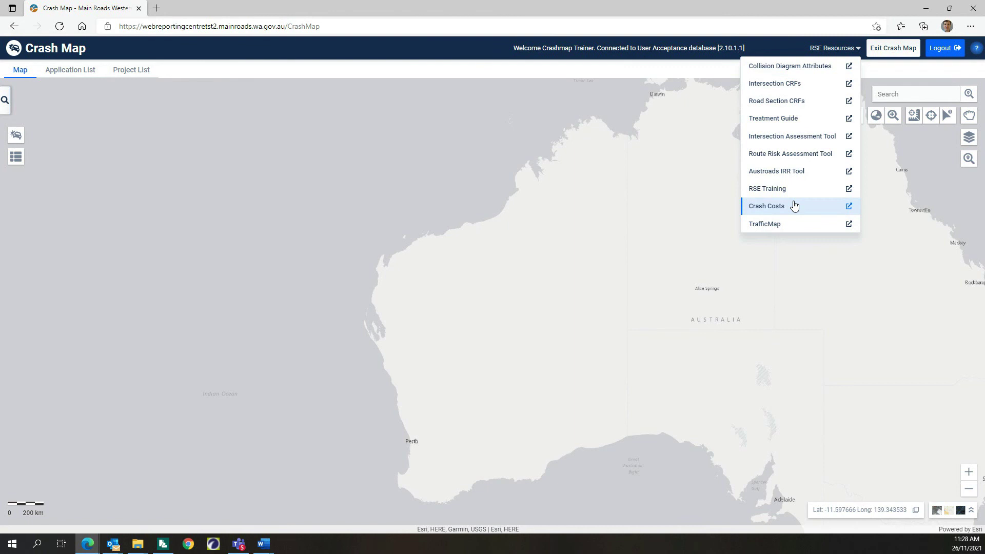
pyautogui.click(781, 229)
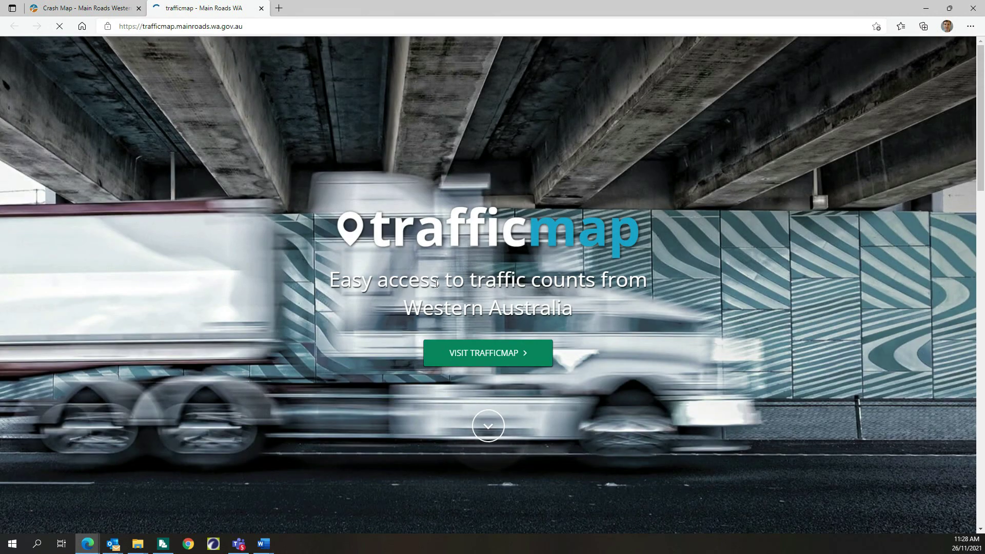
pyautogui.click(504, 361)
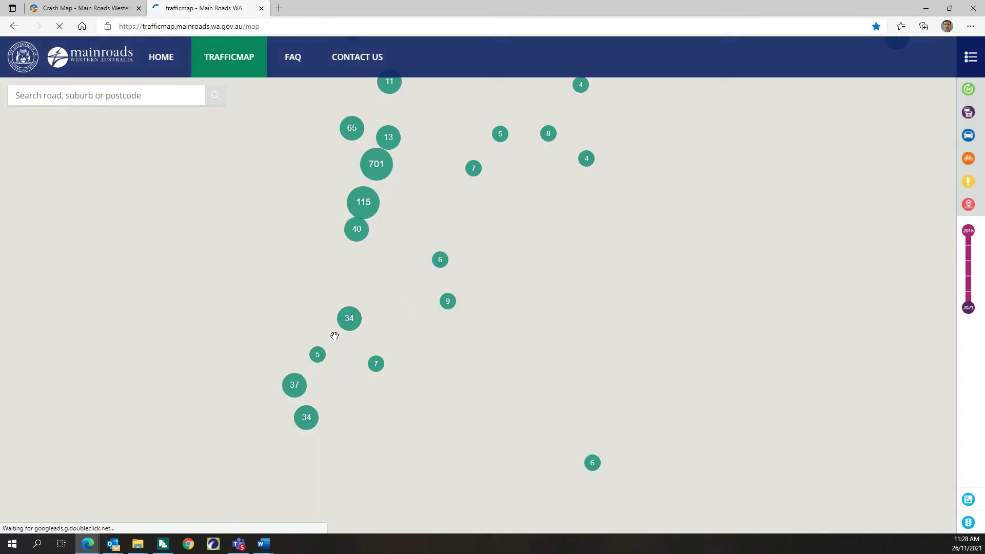
pyautogui.scroll(3, 396, 263)
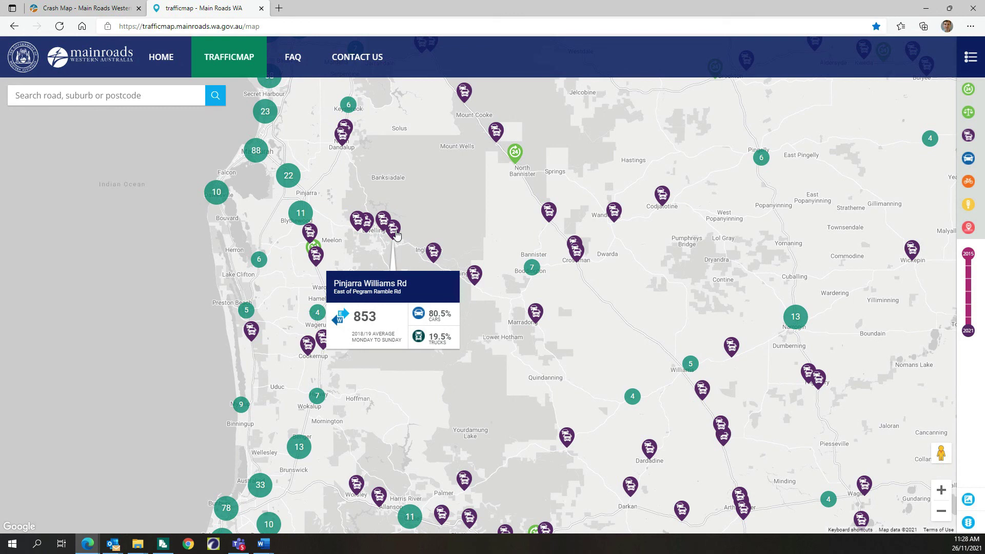
pyautogui.click(262, 8)
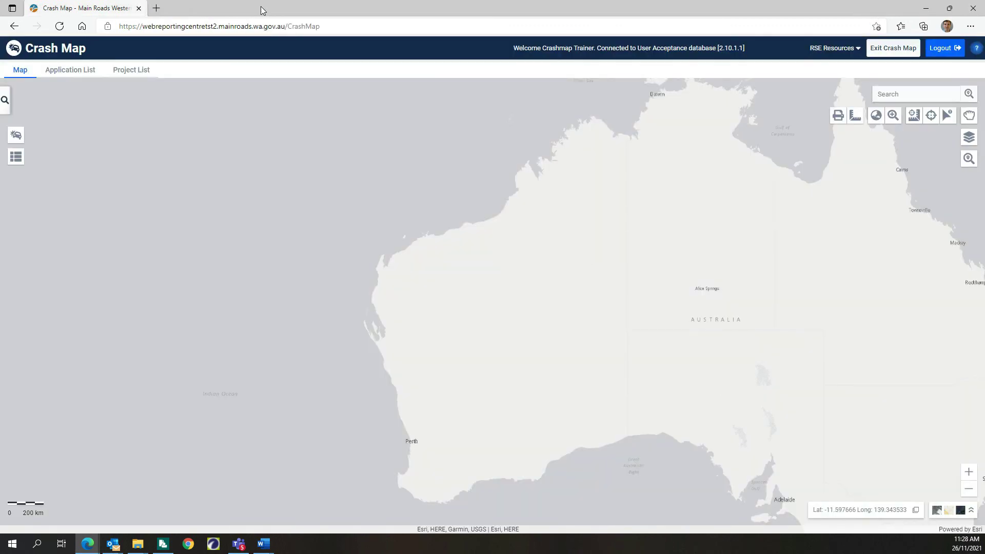
# Download the Intersection Assessment Tool from the RSE resources and open the workbook in Excel at its user input instructions.
pyautogui.click(839, 50)
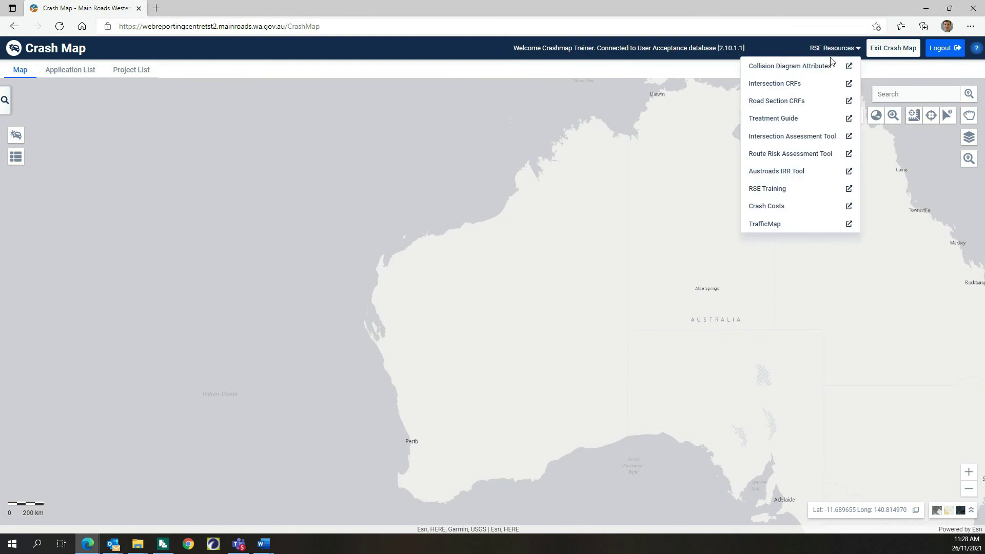
pyautogui.click(796, 137)
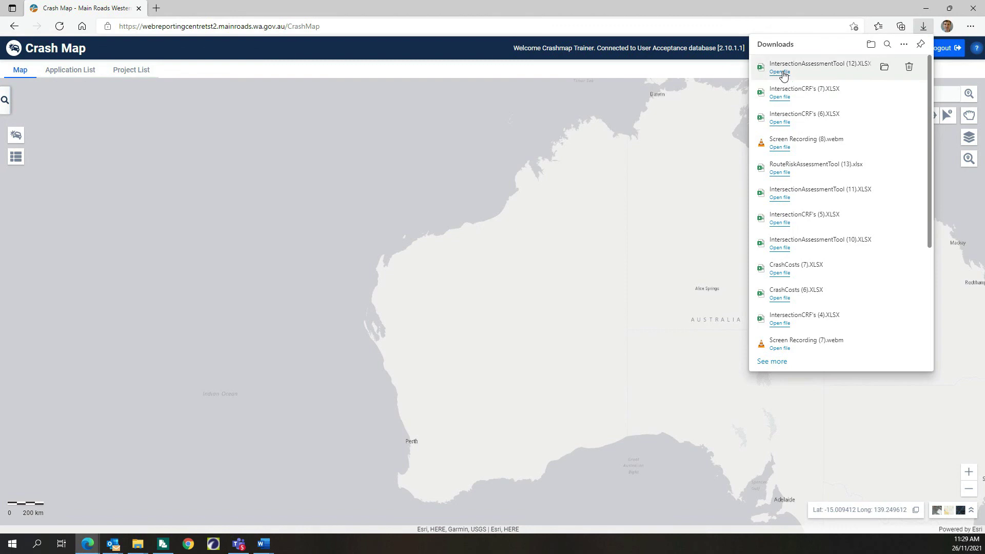
pyautogui.click(780, 72)
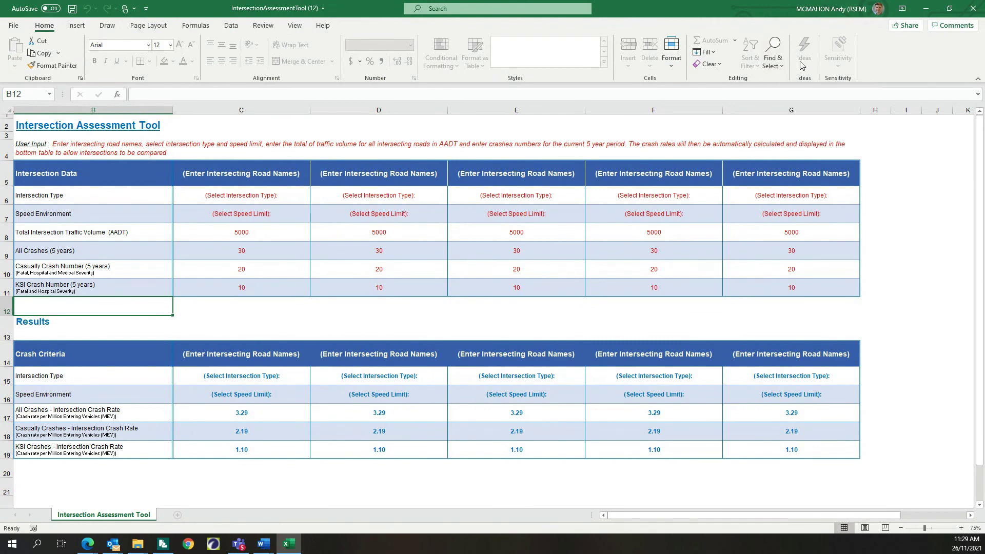
pyautogui.click(58, 148)
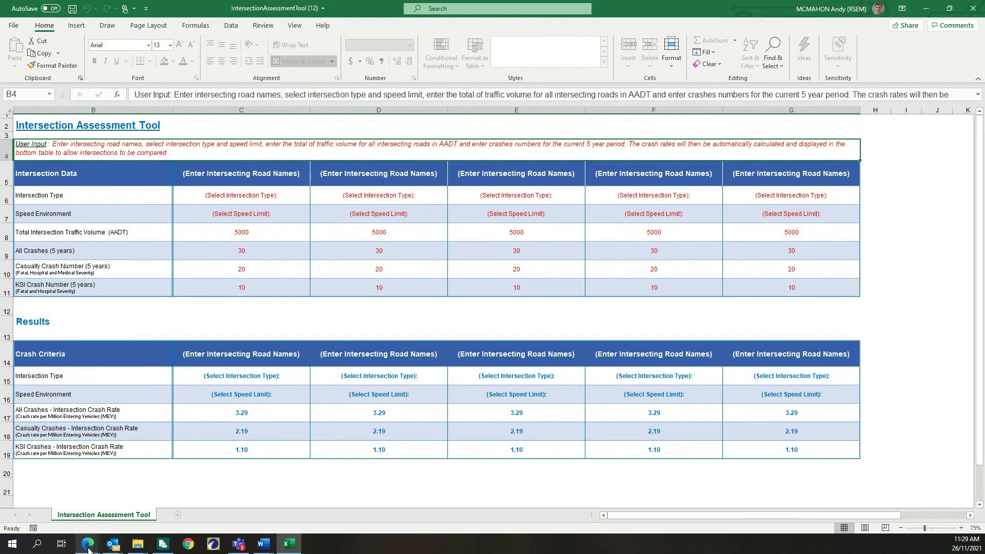
# Switch to Crash Map and choose road 1140091 George Wy as the road for a crash query.
pyautogui.moveTo(89, 548)
pyautogui.click(55, 494)
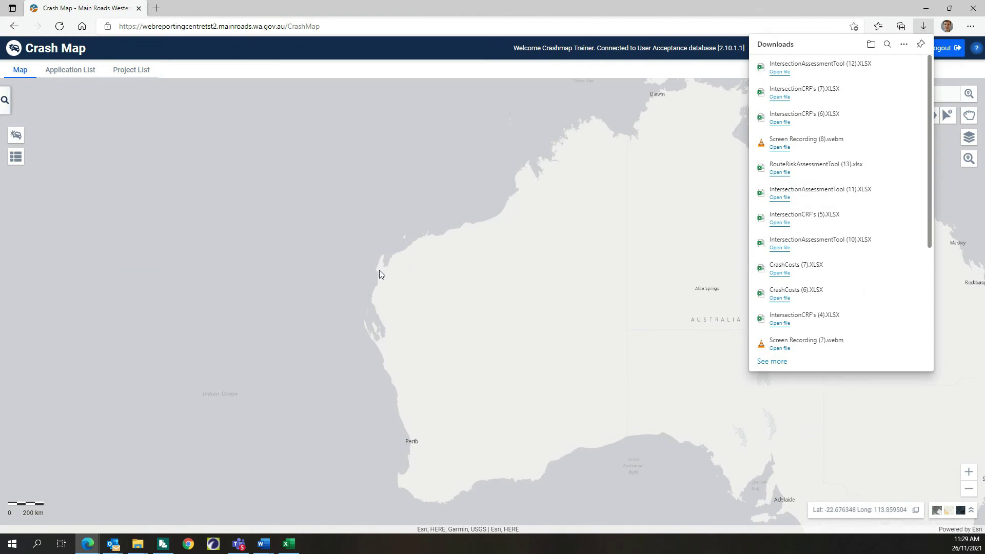
pyautogui.click(924, 30)
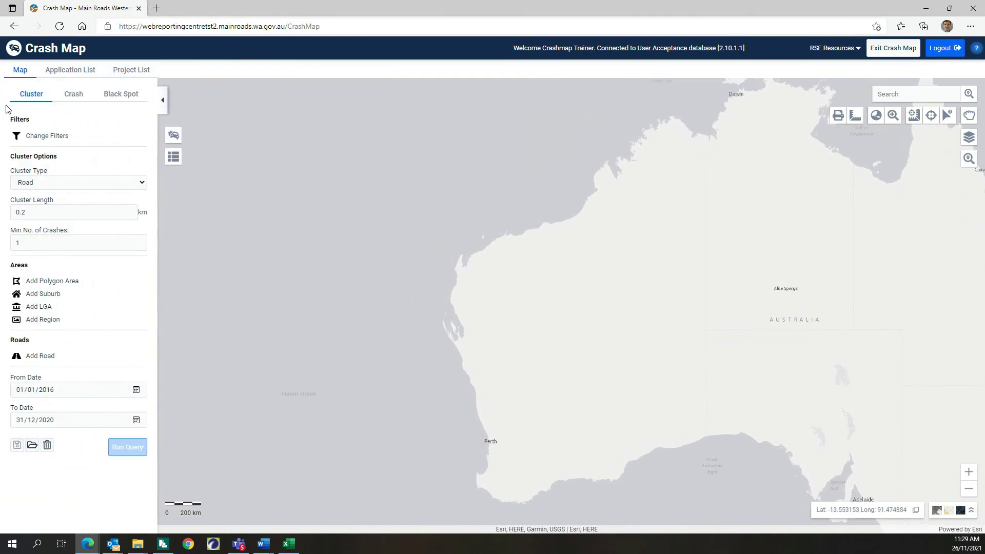
pyautogui.click(70, 97)
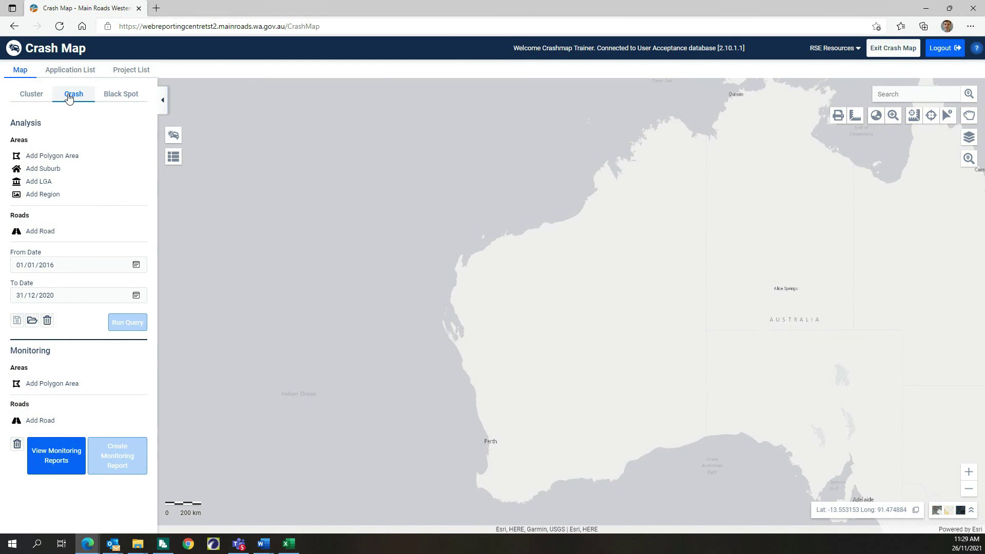
pyautogui.click(48, 233)
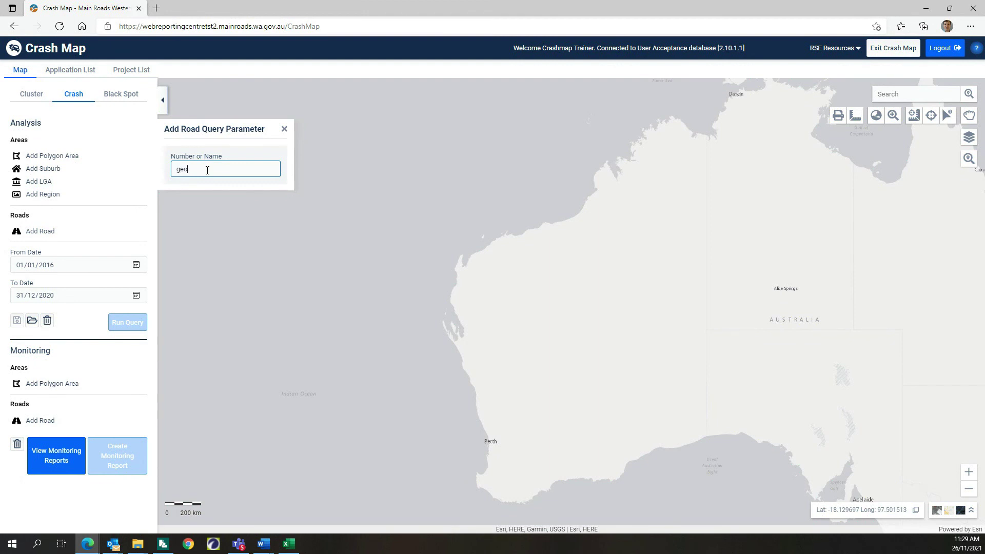
pyautogui.write('george wy')
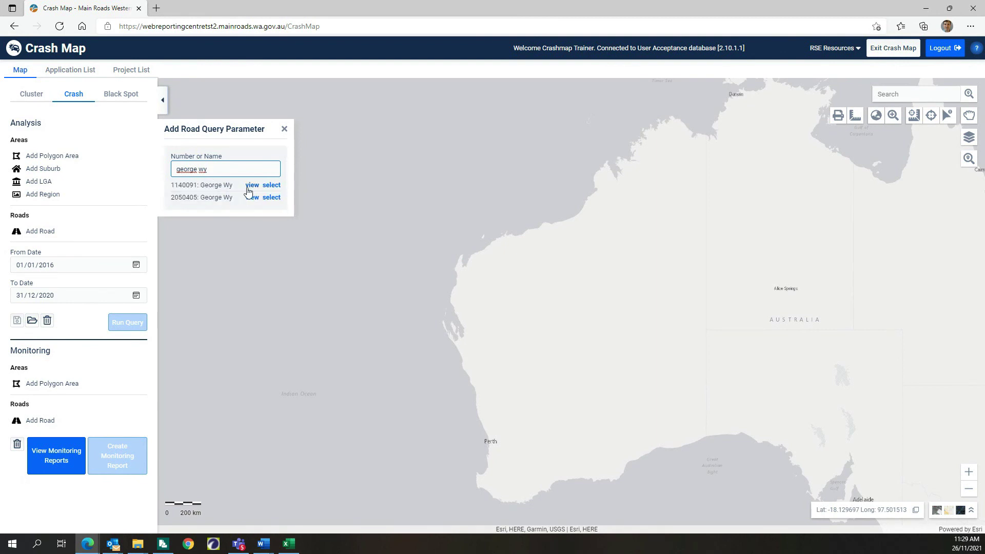
pyautogui.click(272, 185)
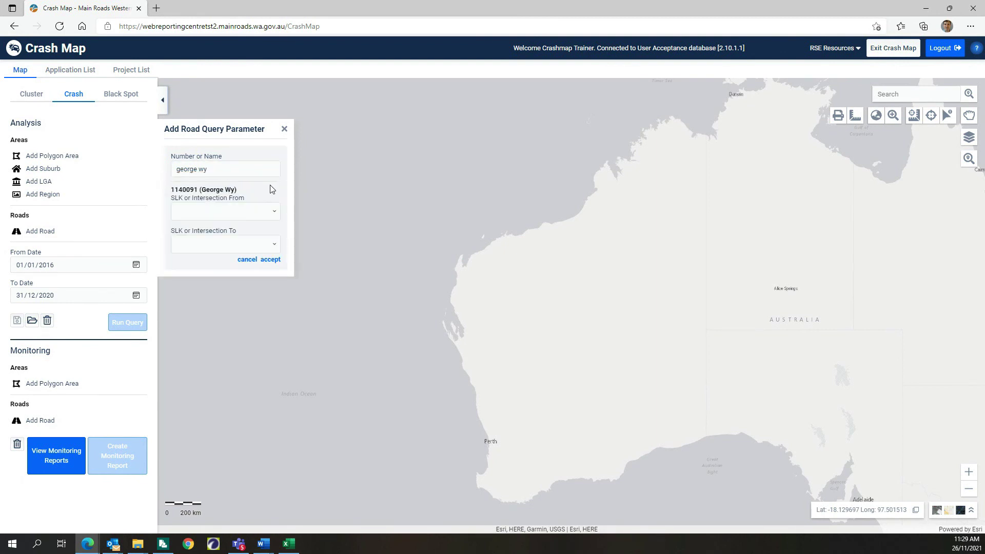
# Limit George Wy to the intersection 1.06 - GEORGE ST STH & ALBANY HWY at both ends and run the crash query.
pyautogui.click(272, 214)
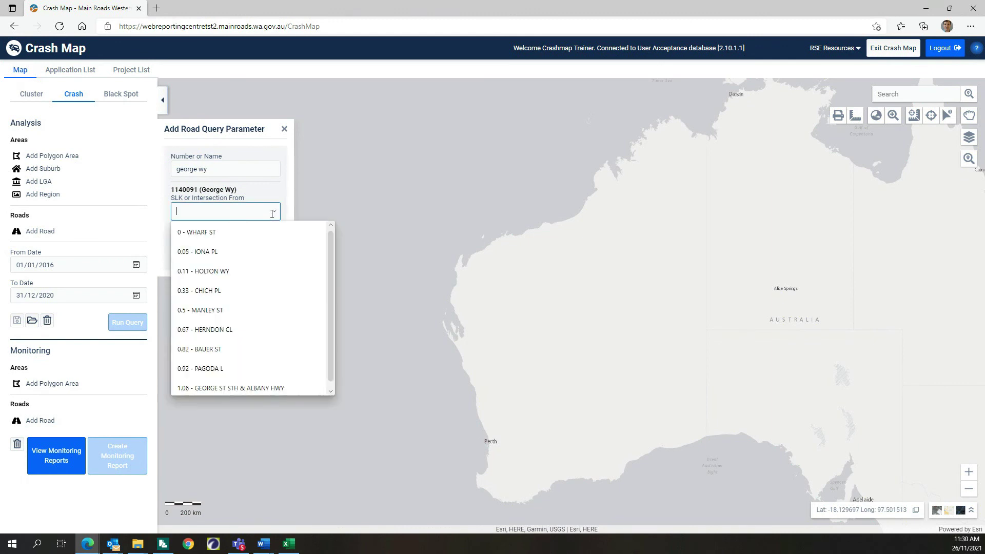
pyautogui.click(250, 390)
pyautogui.click(257, 244)
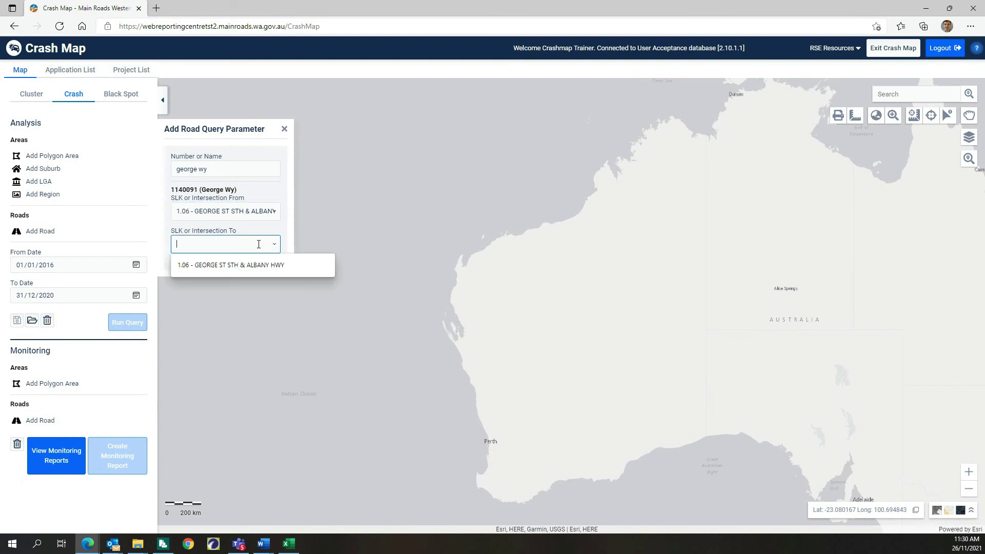
pyautogui.click(253, 266)
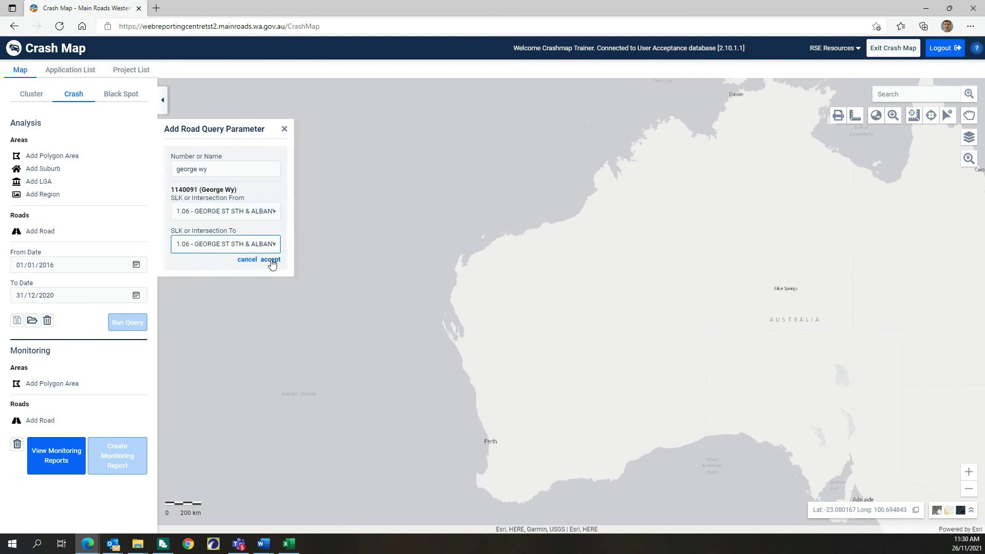
pyautogui.click(271, 260)
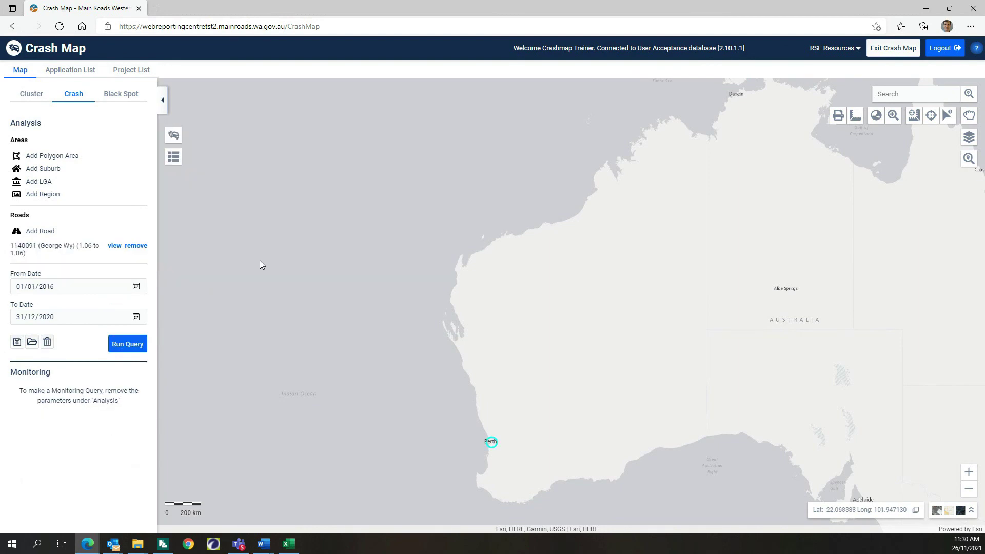
pyautogui.click(128, 345)
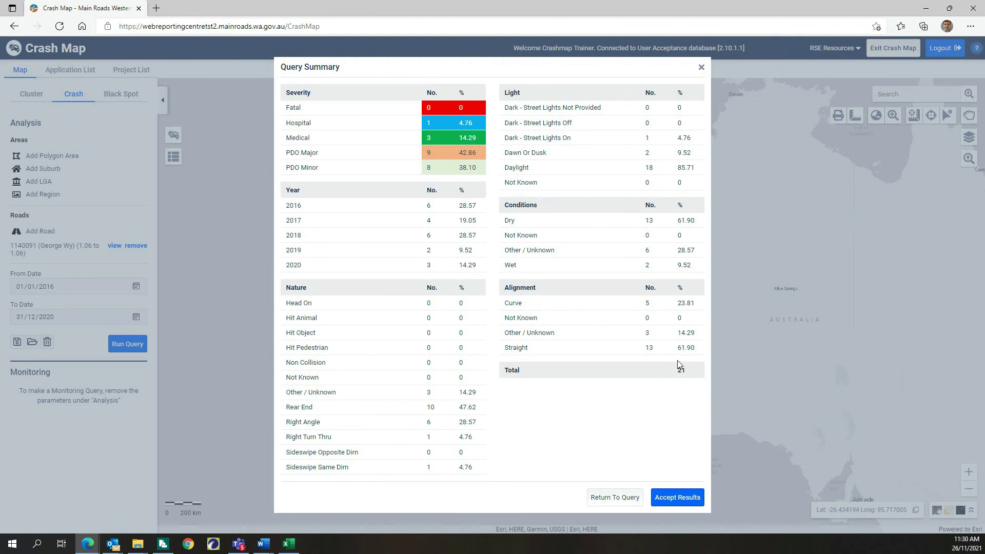
# Switch to the Intersection Assessment Tool workbook in Excel and name the first intersection column George Way.
pyautogui.click(291, 544)
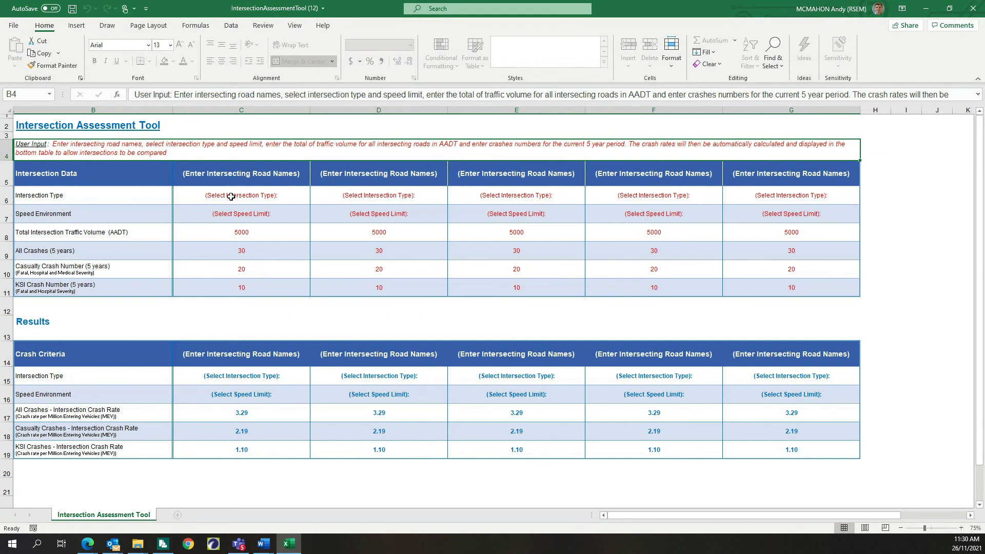
pyautogui.click(272, 175)
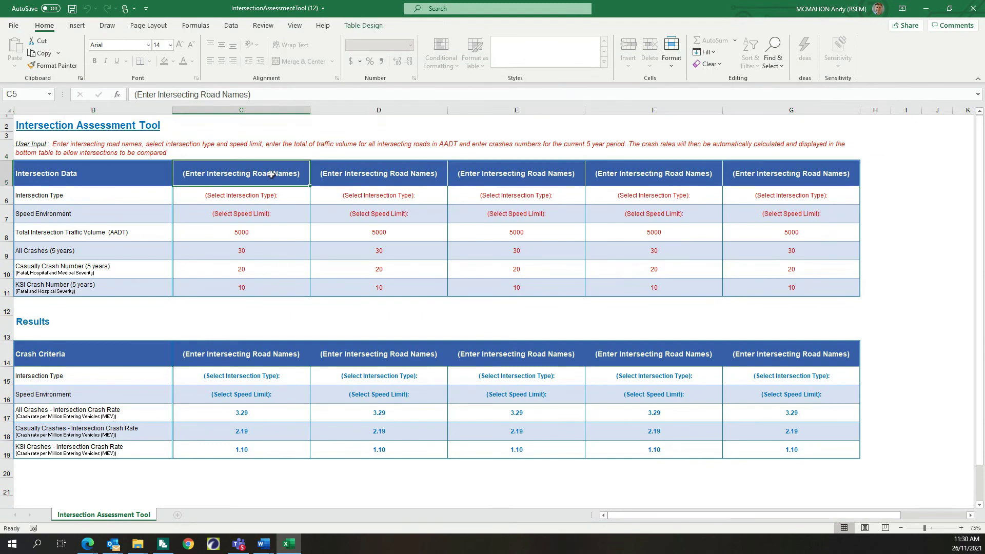
pyautogui.write('Geo')
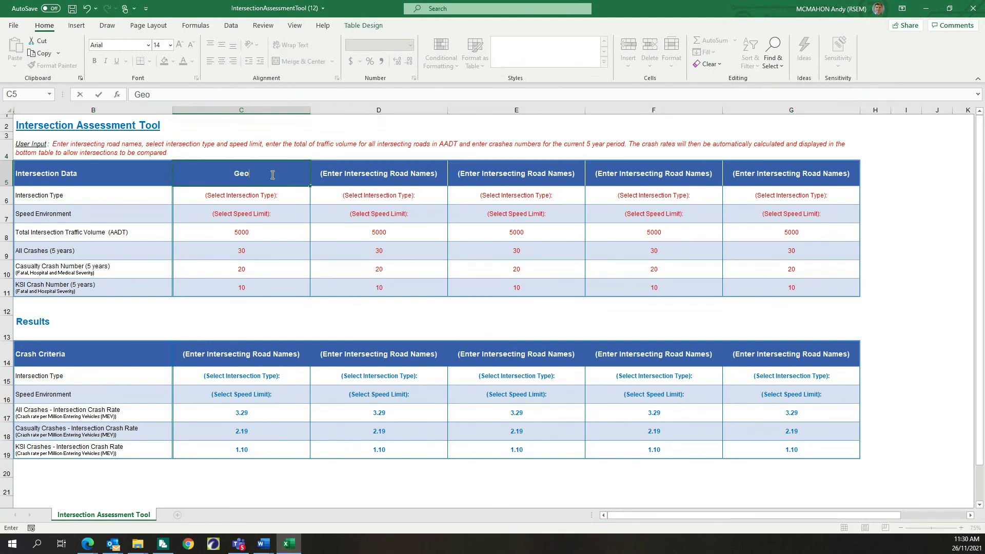
pyautogui.write('rge Way')
pyautogui.press('Return')
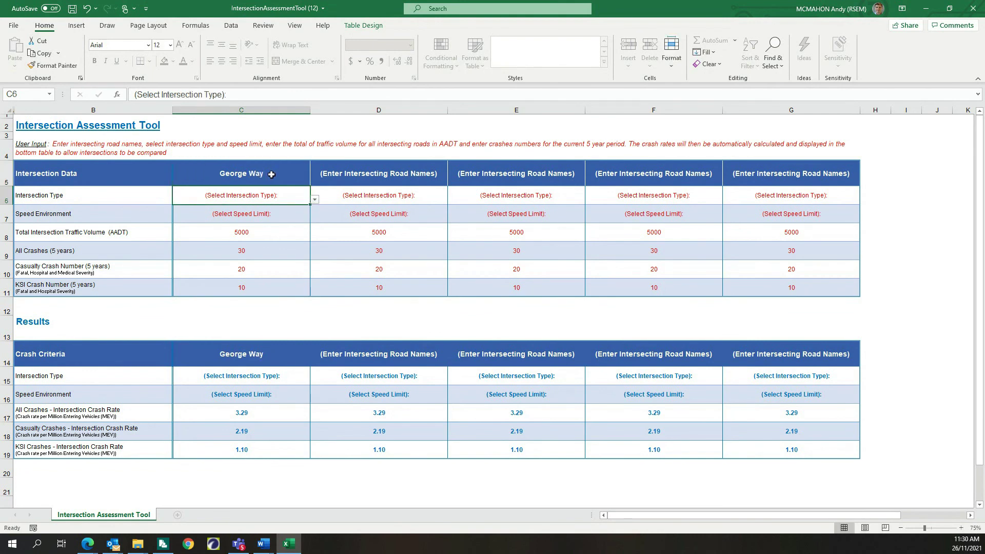
# Set George Way's intersection type to 4-Way Intersection (Give Way / Stop) and its speed environment to 60 km/h.
pyautogui.click(314, 199)
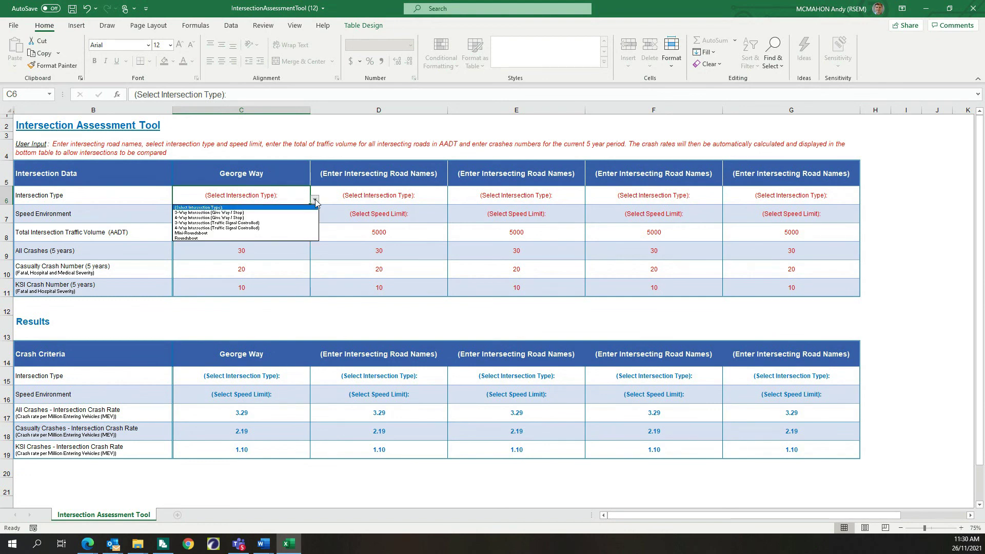
pyautogui.click(279, 219)
pyautogui.click(280, 221)
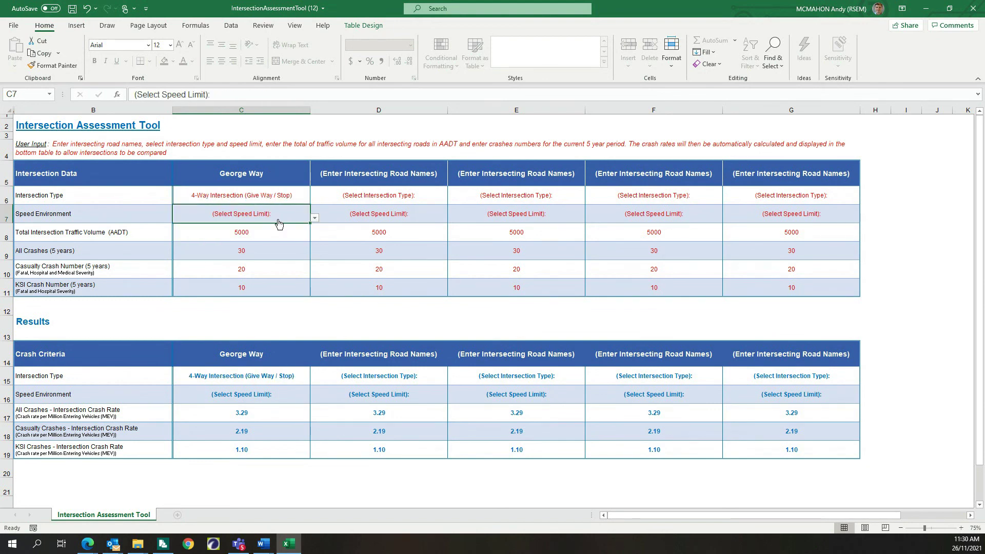
pyautogui.click(314, 218)
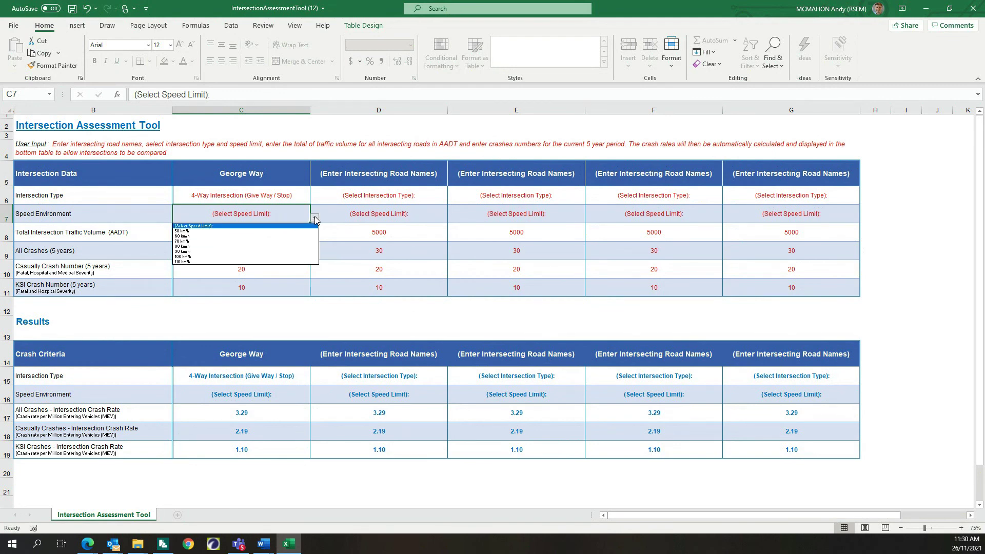
pyautogui.click(227, 236)
# Enter George Way's total traffic volume as 65000, all crashes as 21, casualty crashes as 4 and KSI crashes as 1.
pyautogui.click(265, 235)
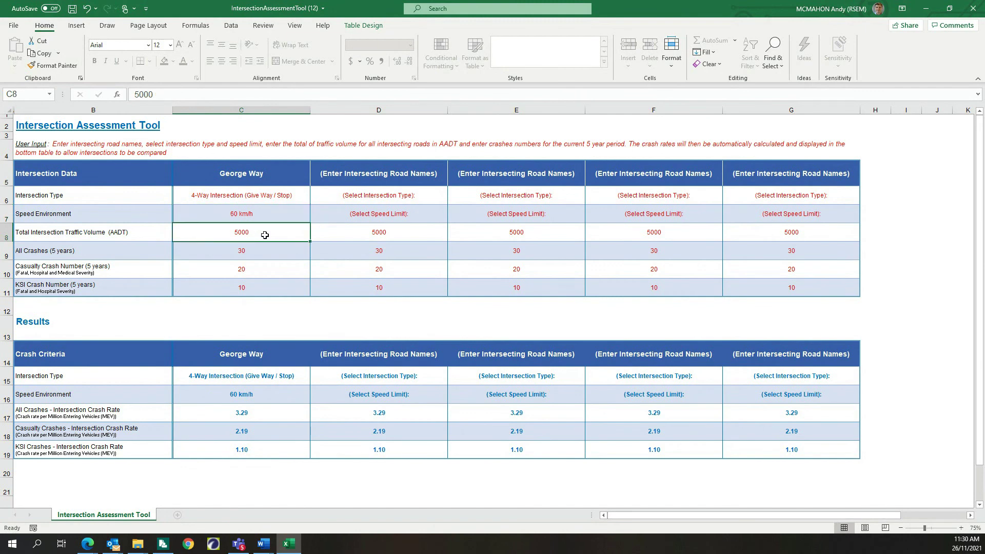
pyautogui.write('65000')
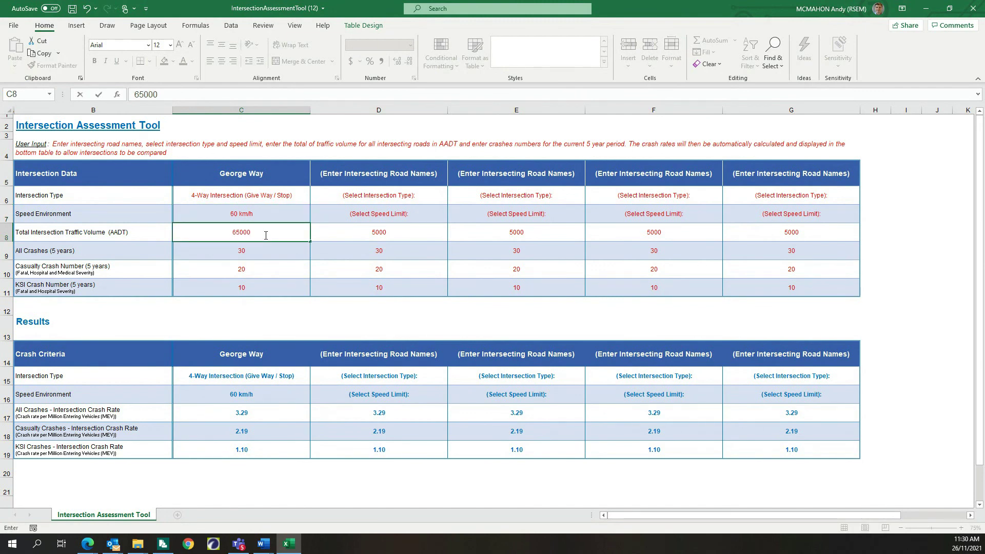
pyautogui.press('Return')
pyautogui.write('21')
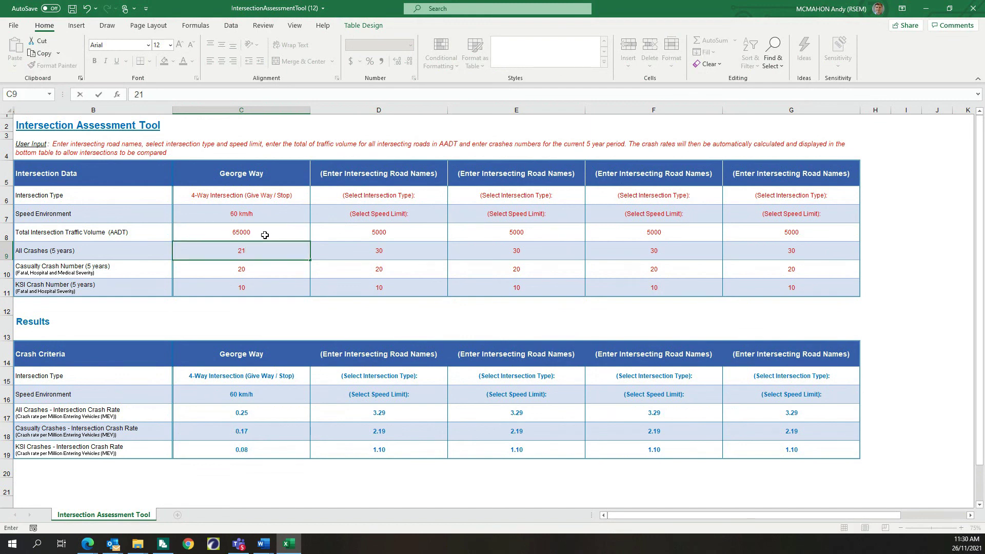
pyautogui.press('Return')
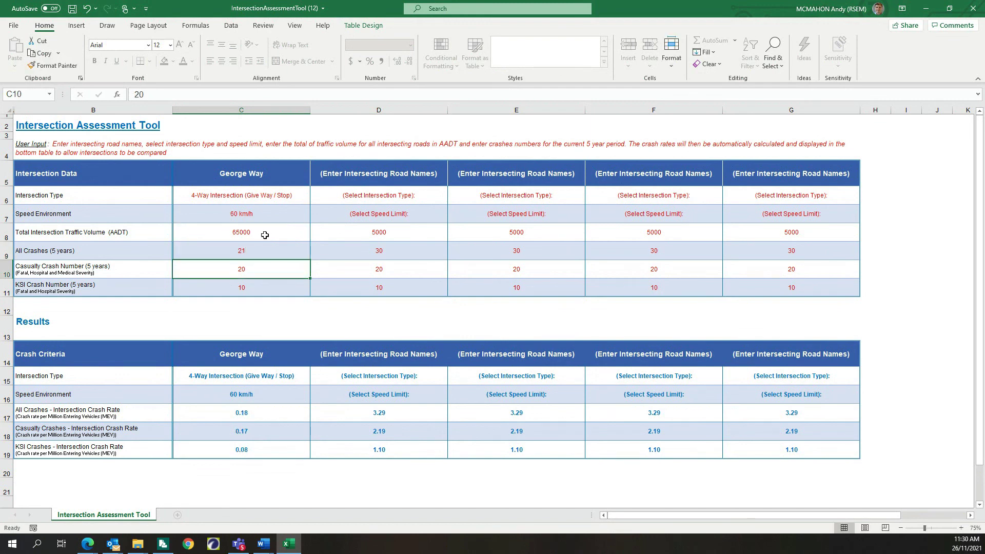
pyautogui.write('4')
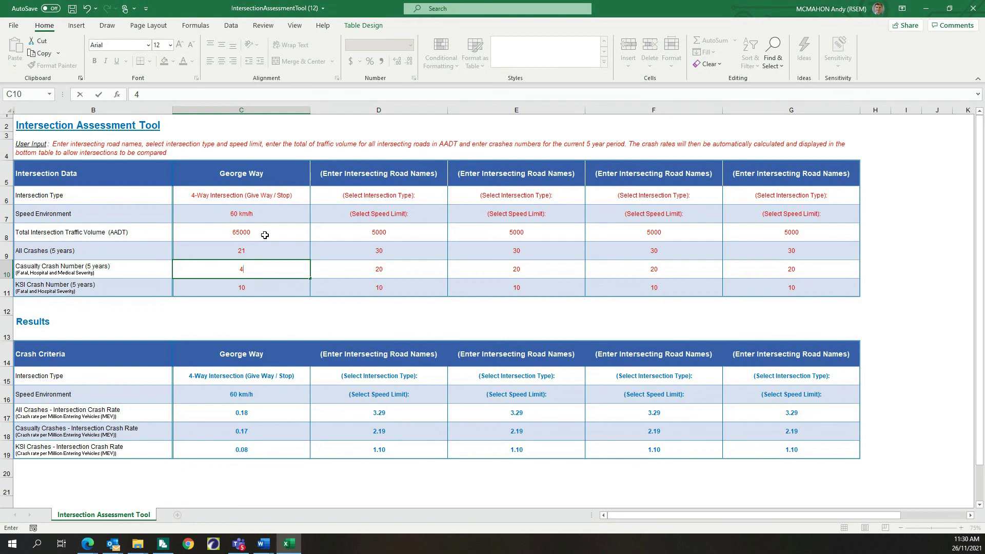
pyautogui.press('Return')
pyautogui.write('1')
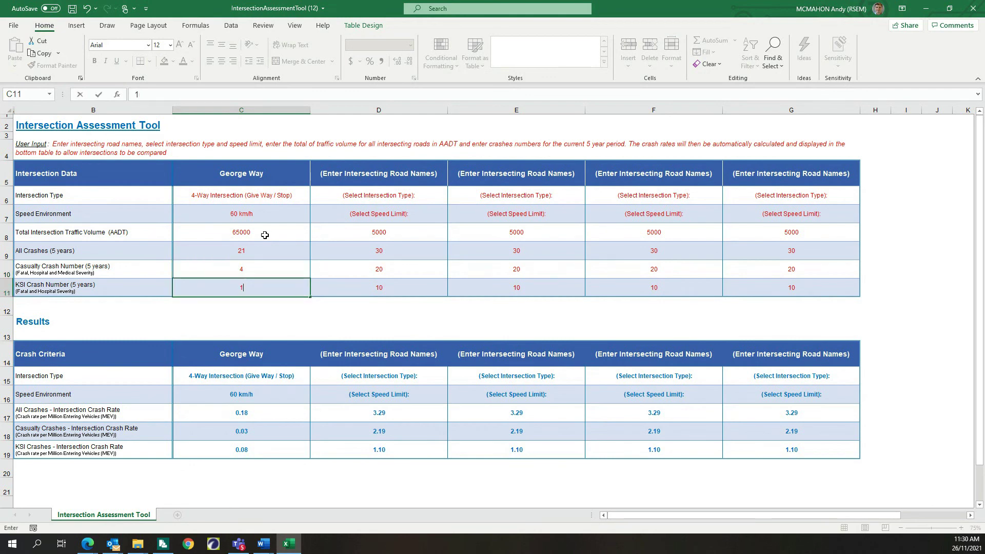
pyautogui.press('Return')
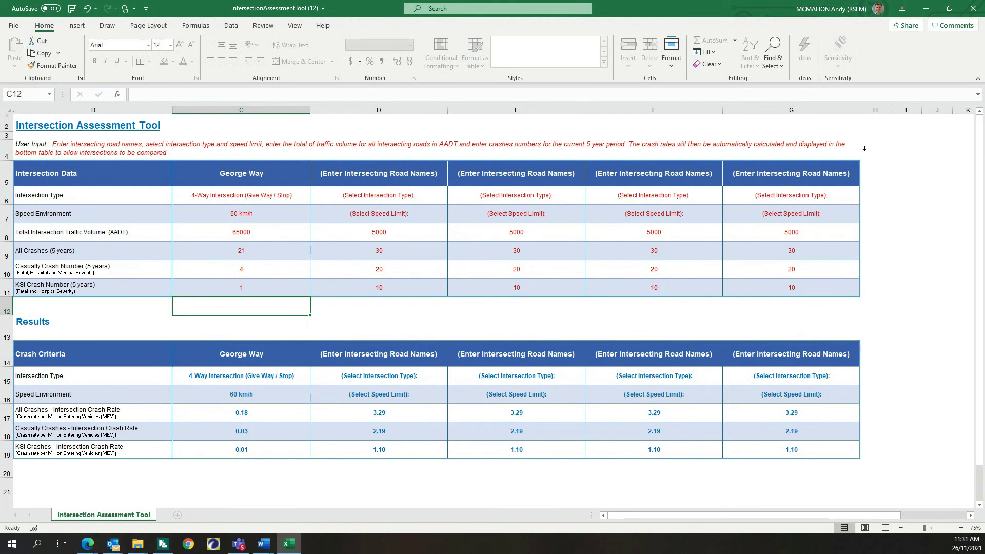
# Return to Crash Map, close the George Wy query summary, and reset the crash query by leaving and reopening the crash analysis.
pyautogui.click(928, 6)
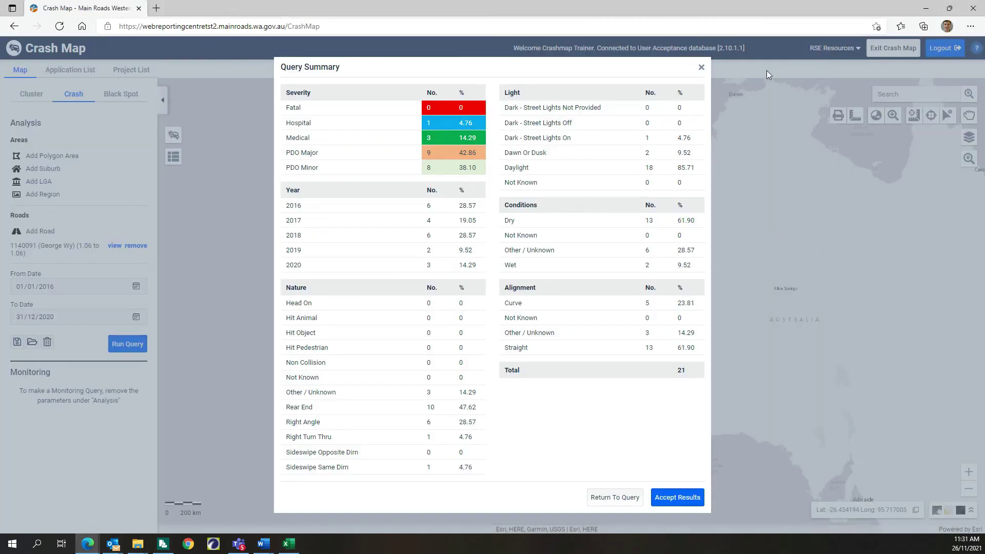
pyautogui.click(701, 67)
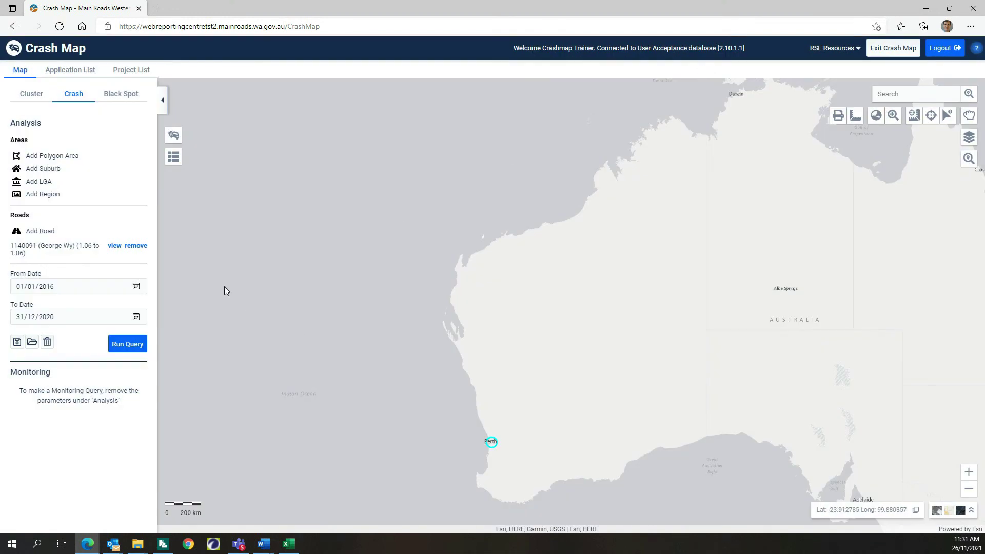
pyautogui.click(25, 94)
pyautogui.click(64, 96)
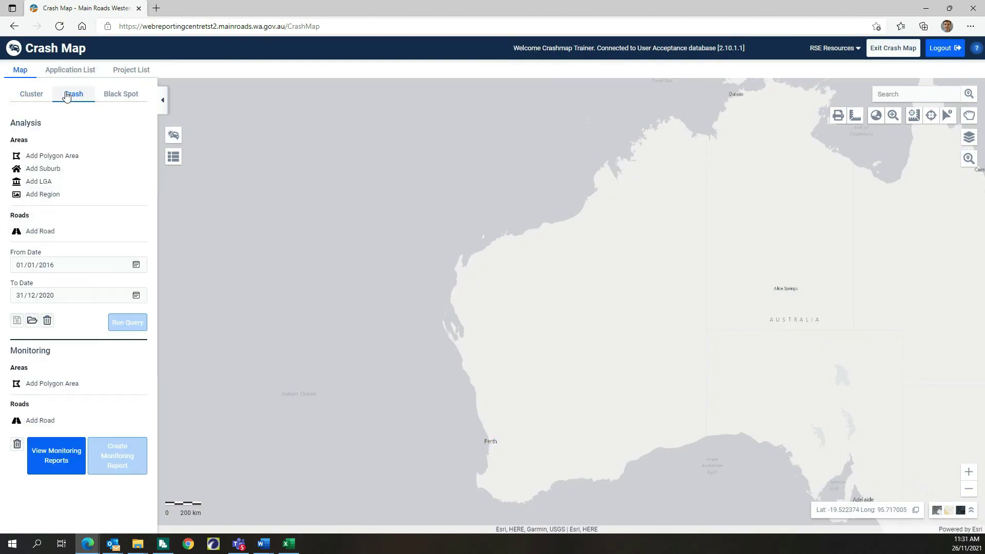
# Add road 1140006 Wharf St with 0 - WELSHPOOL RD as both the from and to intersection, and run the crash query.
pyautogui.click(49, 232)
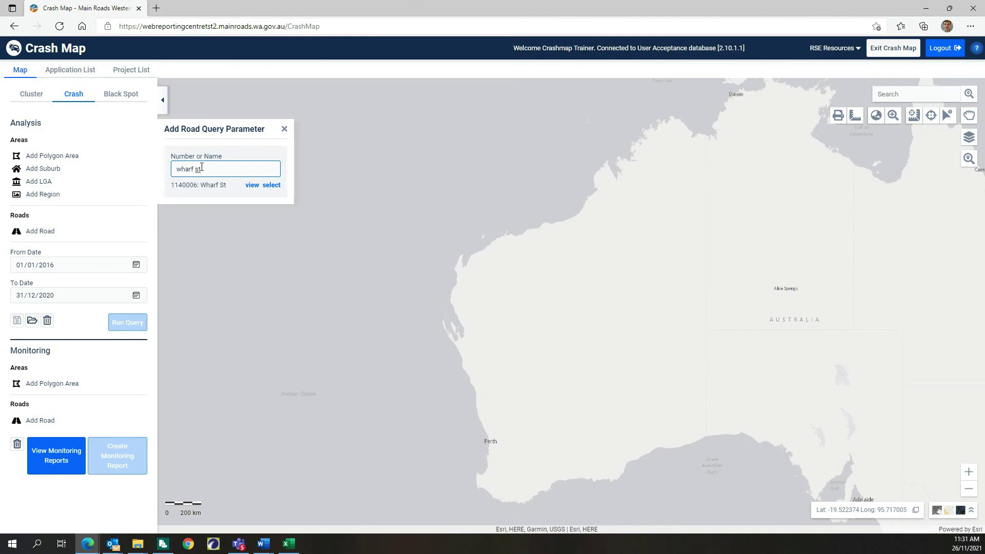
pyautogui.click(272, 185)
pyautogui.click(273, 211)
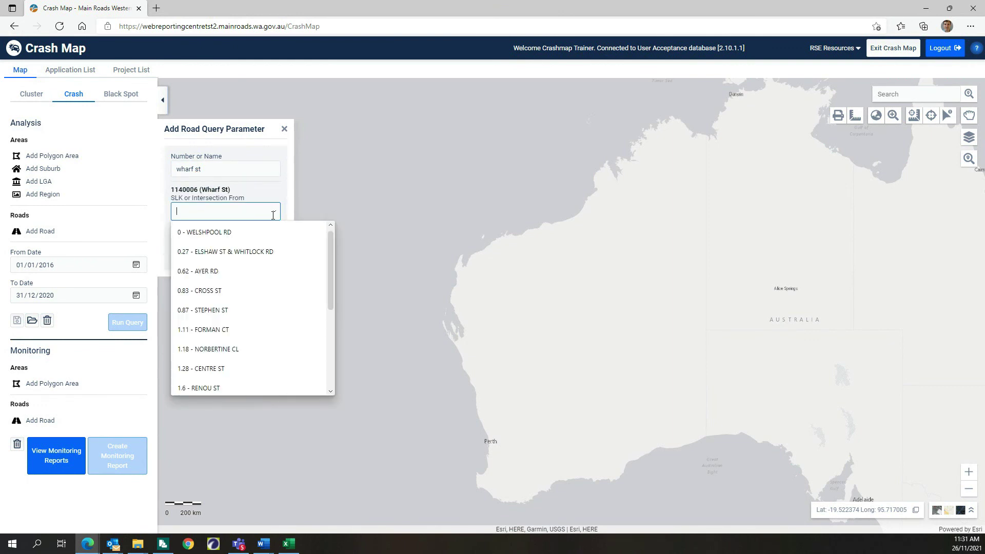
pyautogui.click(240, 235)
pyautogui.click(270, 245)
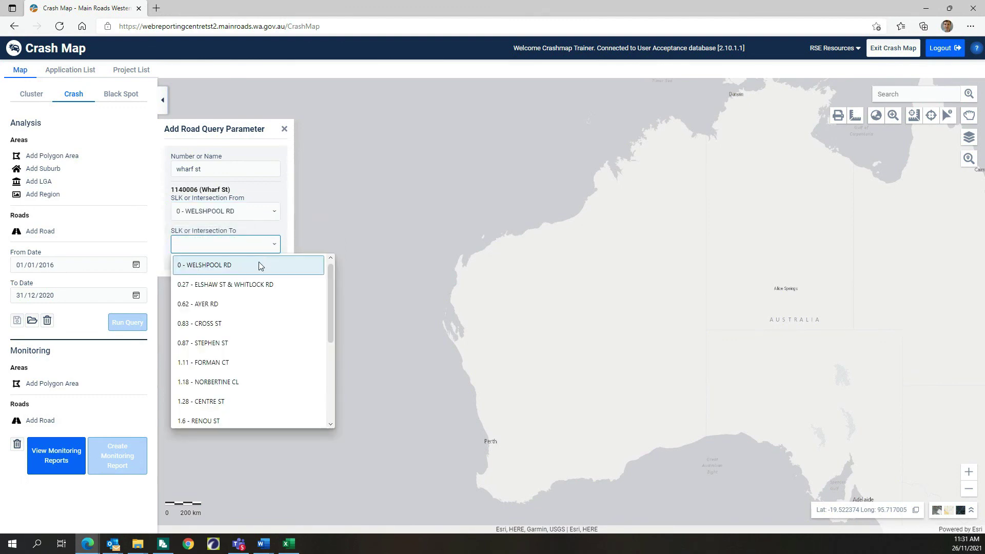
pyautogui.click(261, 265)
pyautogui.click(275, 264)
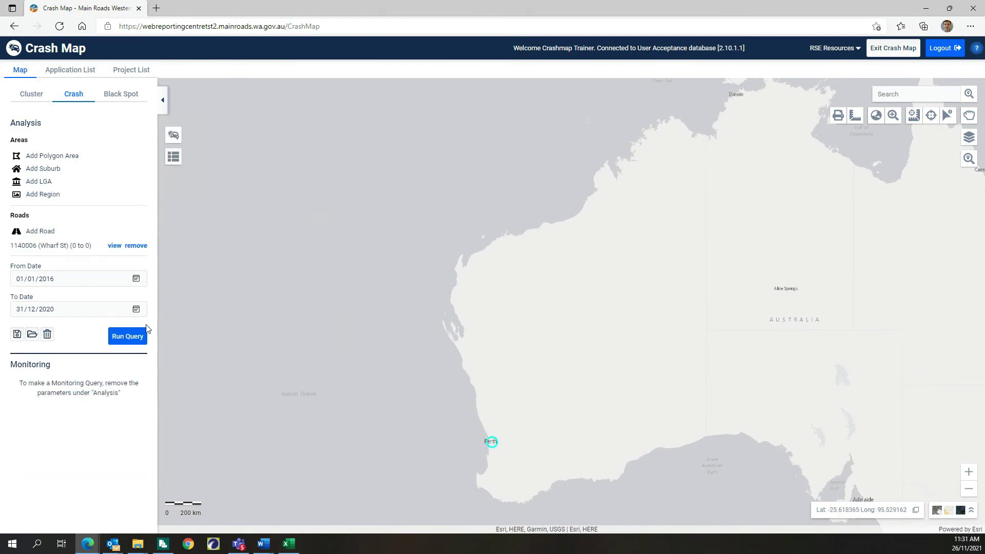
pyautogui.click(130, 337)
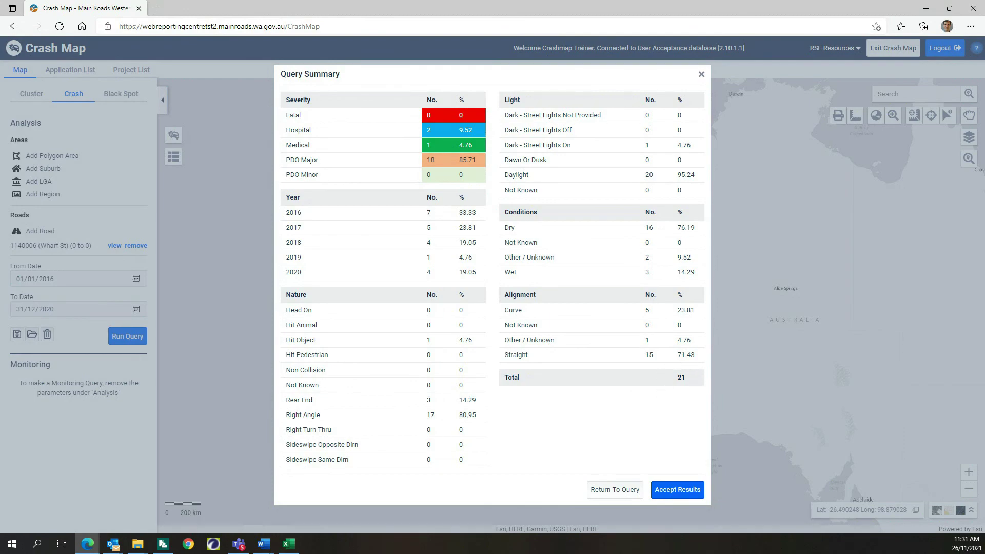
# Switch back to the Excel workbook and name the second intersection column Wharf Street.
pyautogui.click(289, 545)
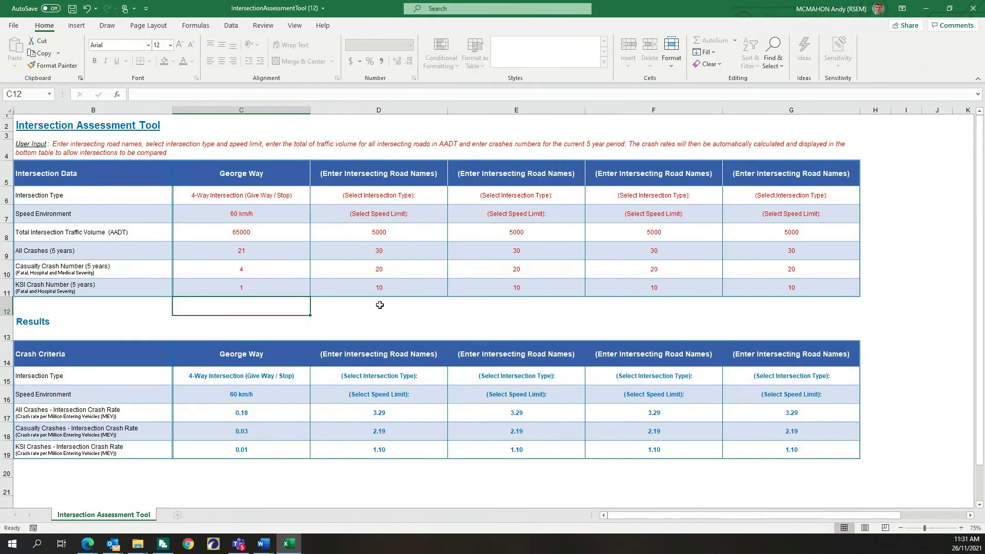
pyautogui.click(386, 172)
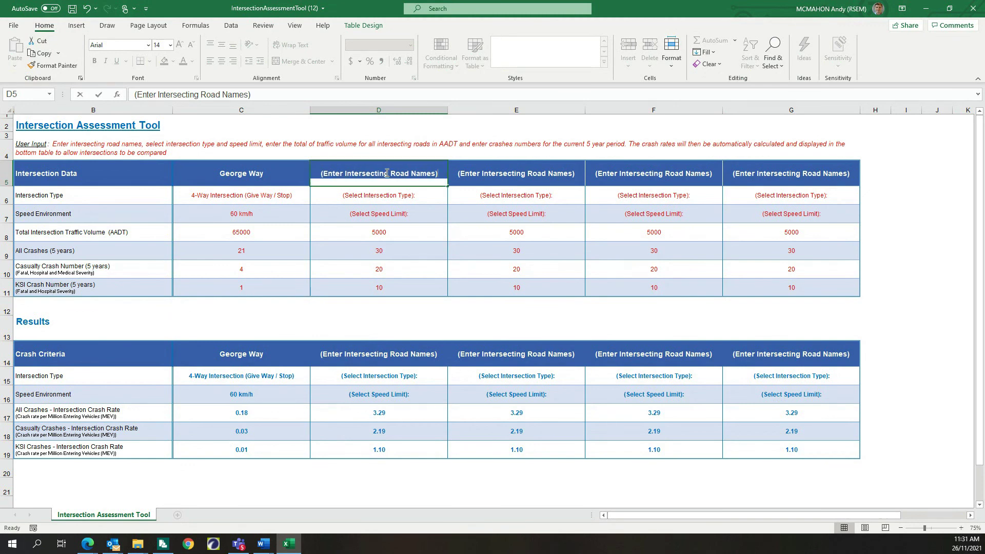
pyautogui.write('Whar')
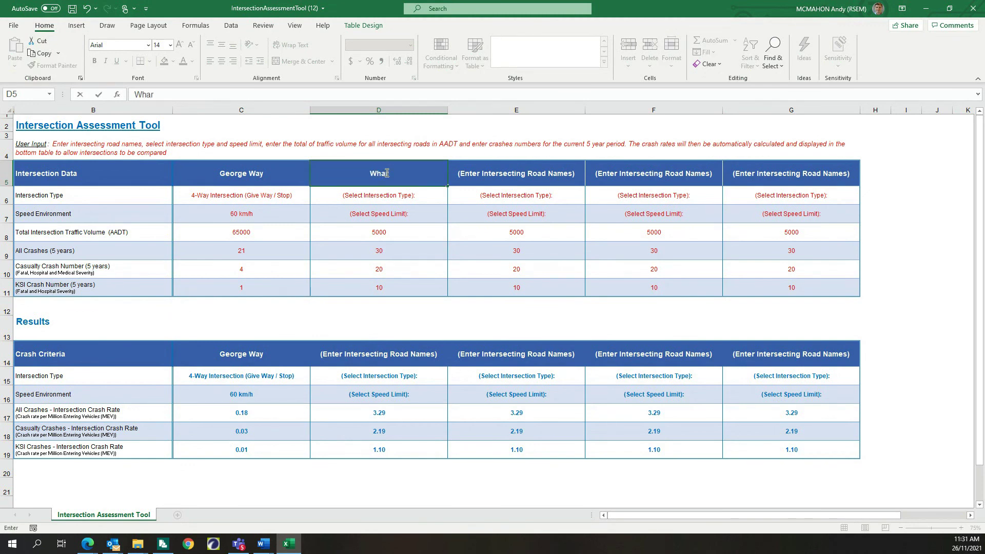
pyautogui.write('f Street')
pyautogui.press('Return')
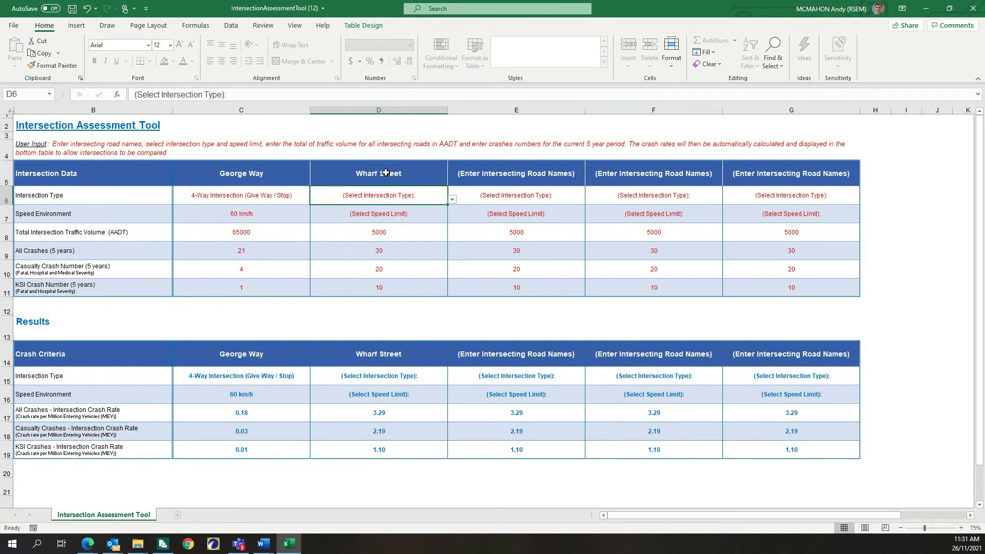
# Set Wharf Street's intersection type to 4-Way Intersection (Give Way / Stop) and its speed environment to 60 km/h.
pyautogui.click(452, 199)
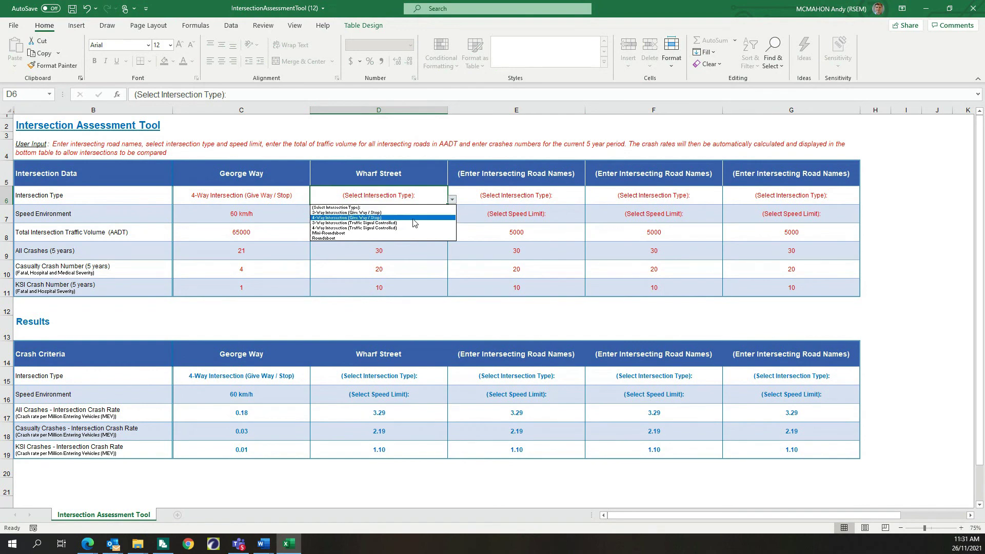
pyautogui.click(415, 218)
pyautogui.click(423, 214)
pyautogui.click(452, 219)
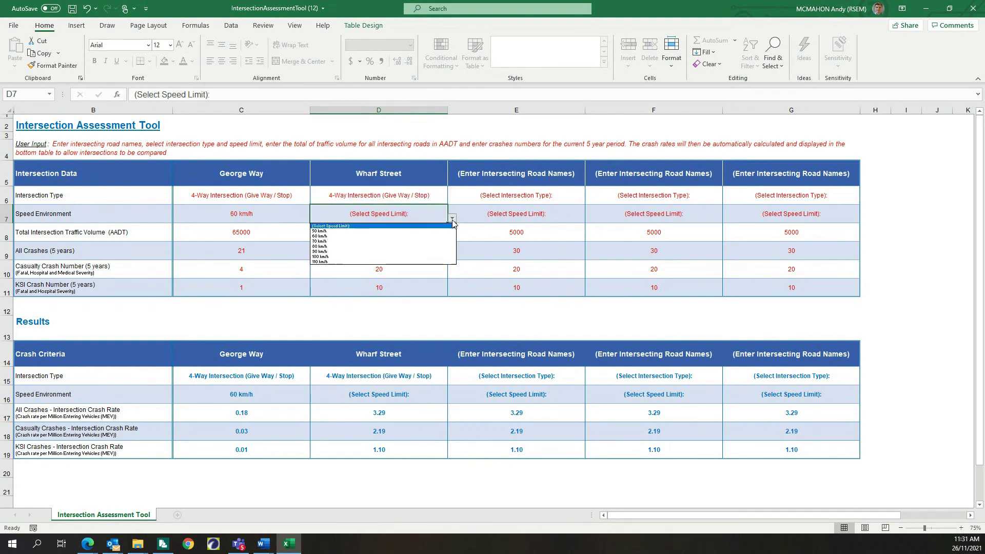
pyautogui.click(404, 236)
# Enter Wharf Street's total traffic volume as 20000, all crashes as 21, casualty crashes as 3 and KSI crashes as 2.
pyautogui.click(404, 233)
pyautogui.write('20000')
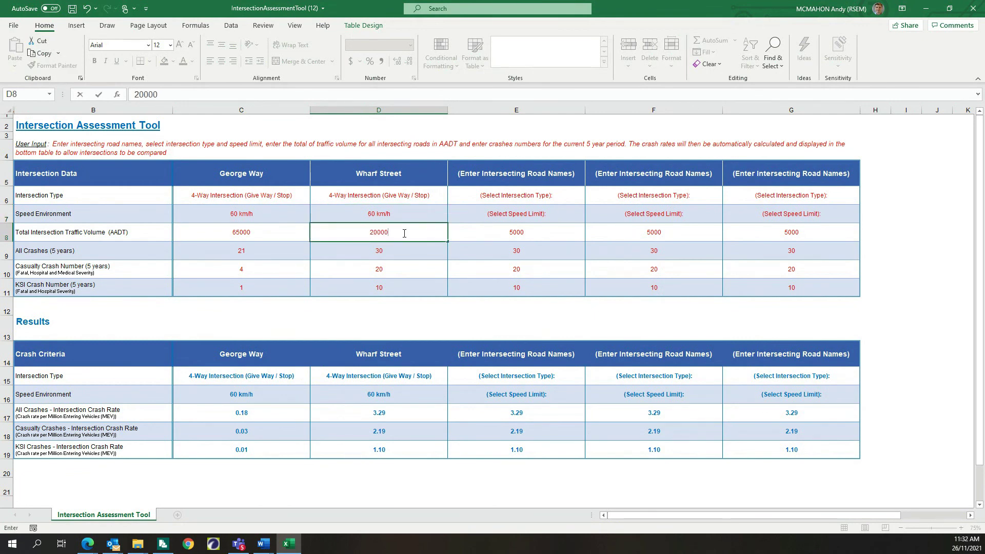
pyautogui.press('Return')
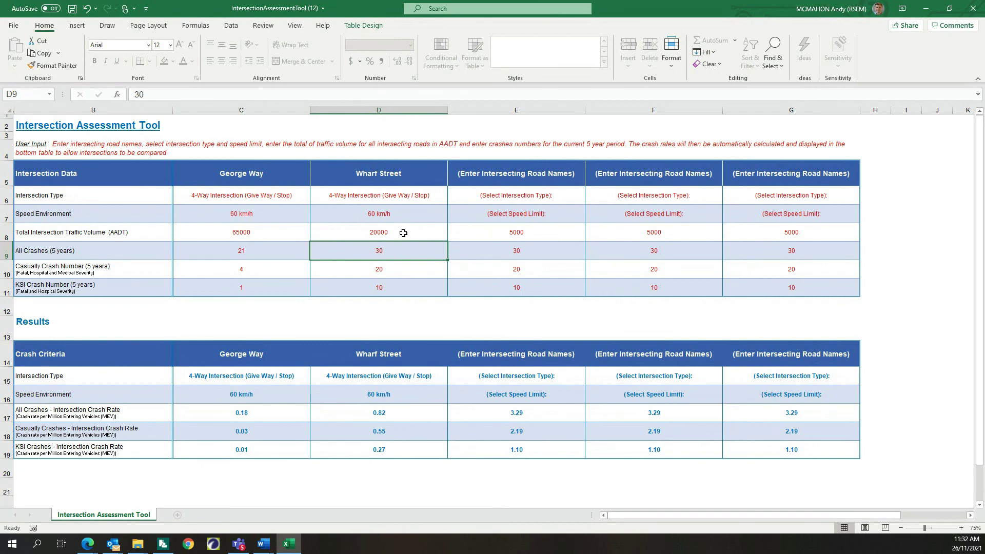
pyautogui.write('21')
pyautogui.press('Return')
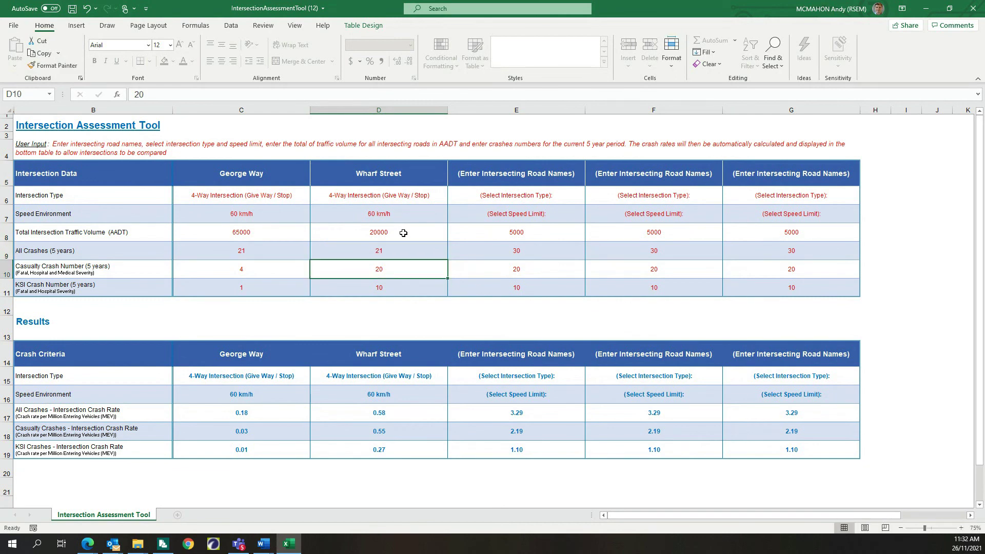
pyautogui.write('3')
pyautogui.press('Return')
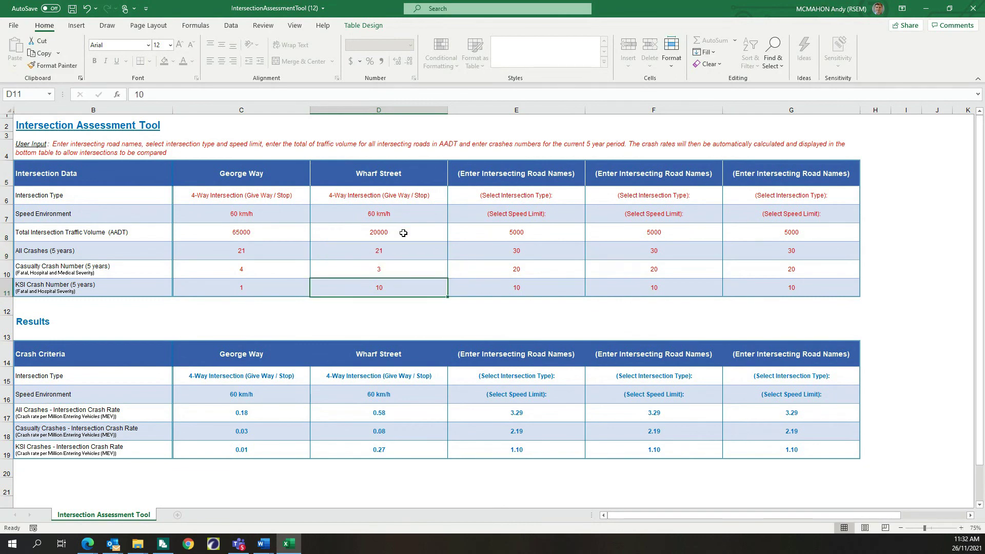
pyautogui.write('2')
pyautogui.press('Return')
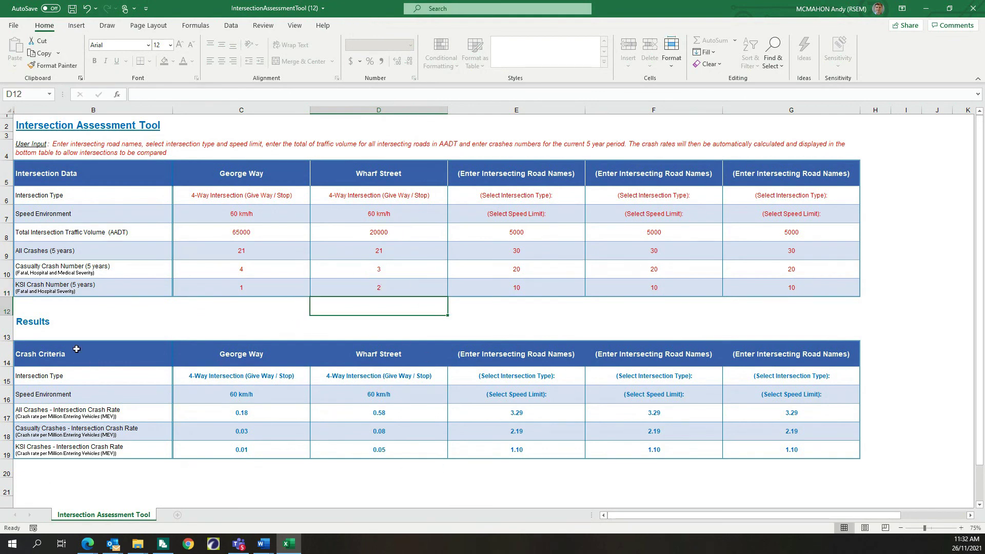
# Compare the crash rates of the two intersections in the Results table, highlighting the Wharf Street results.
pyautogui.click(23, 325)
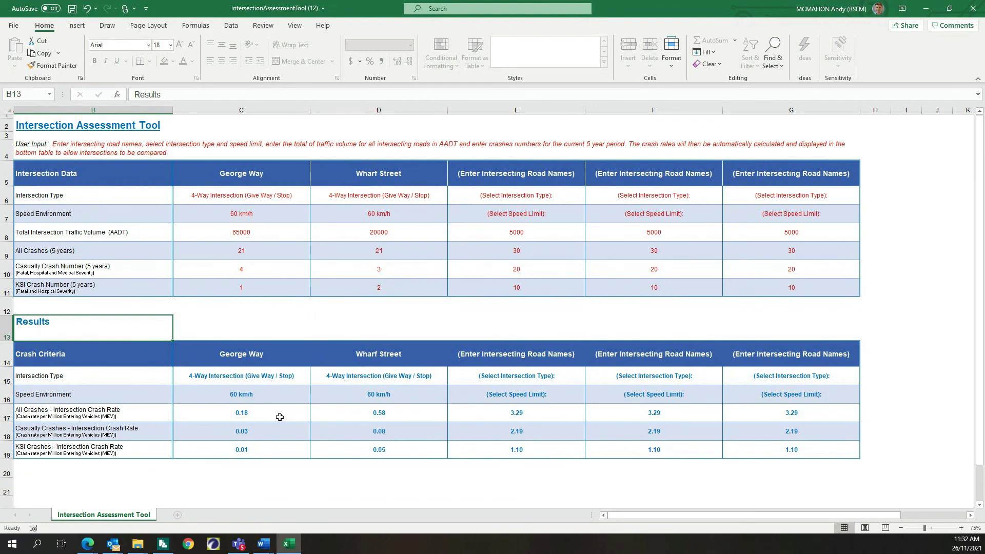
pyautogui.moveTo(381, 355); pyautogui.dragTo(386, 449)
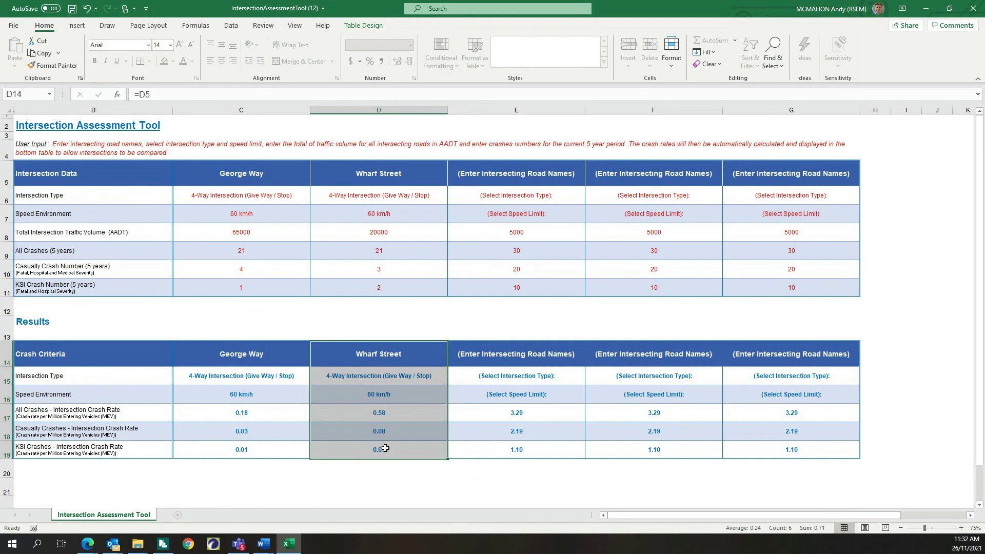
# Close the Intersection Assessment Tool workbook without saving, then reset Crash Map by dismissing the Wharf Street query summary and reloading the page.
pyautogui.click(373, 469)
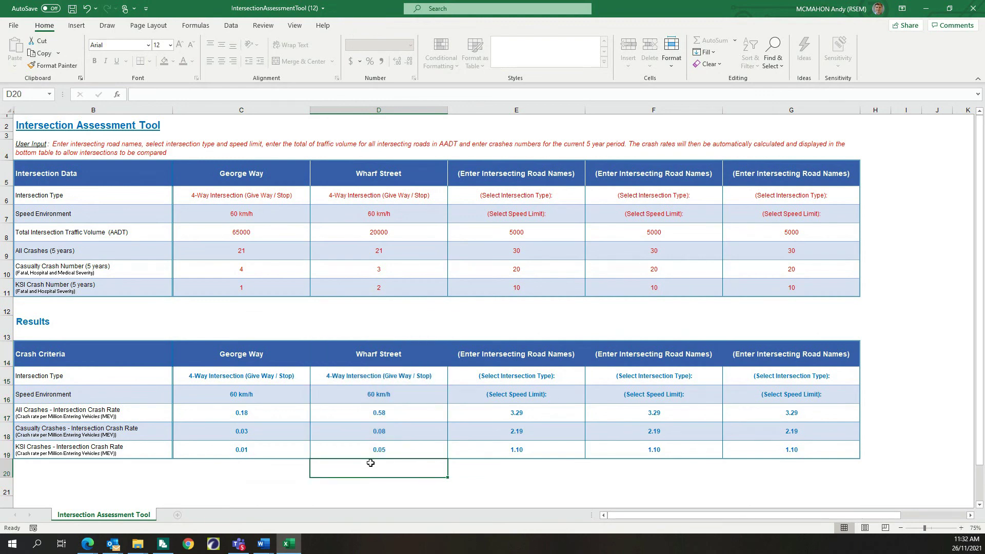
pyautogui.click(973, 11)
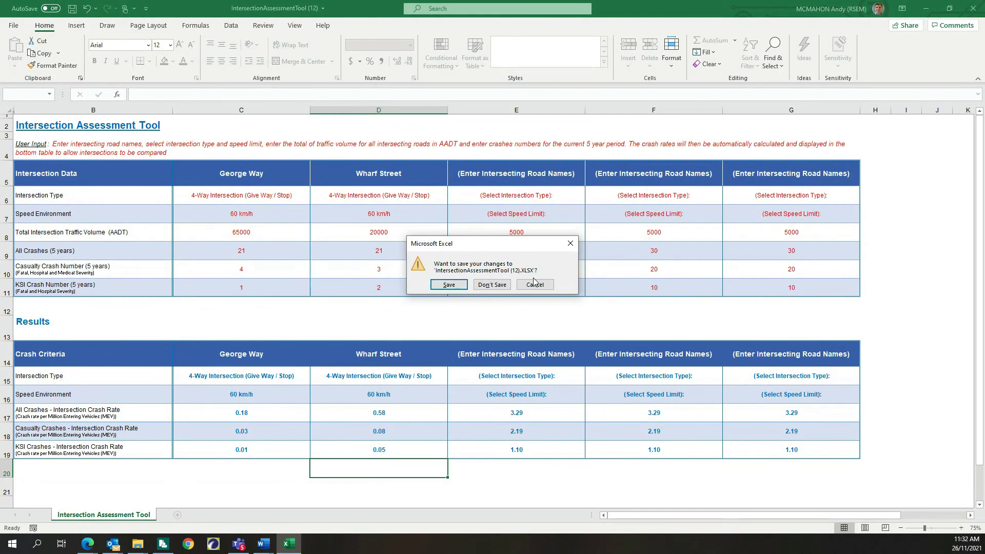
pyautogui.click(492, 285)
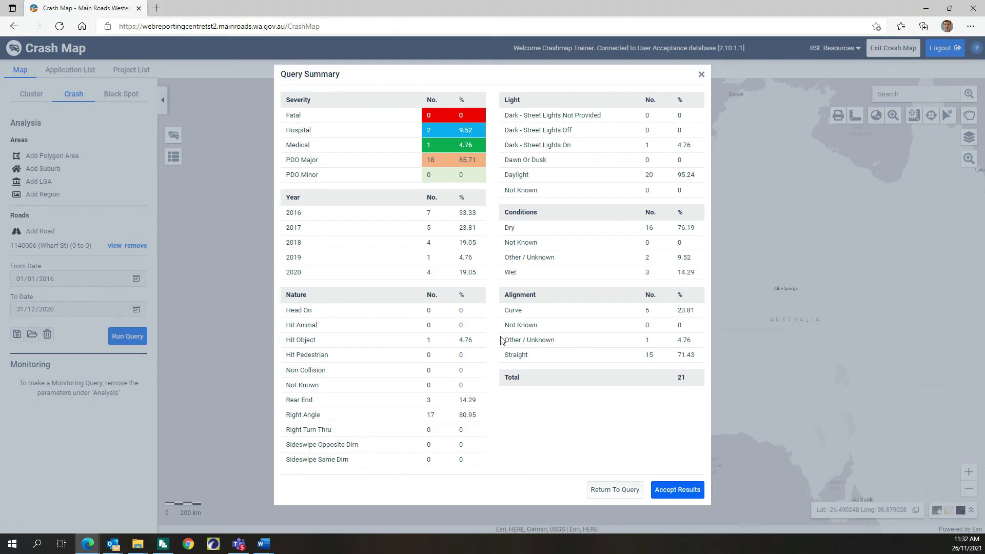
pyautogui.click(701, 75)
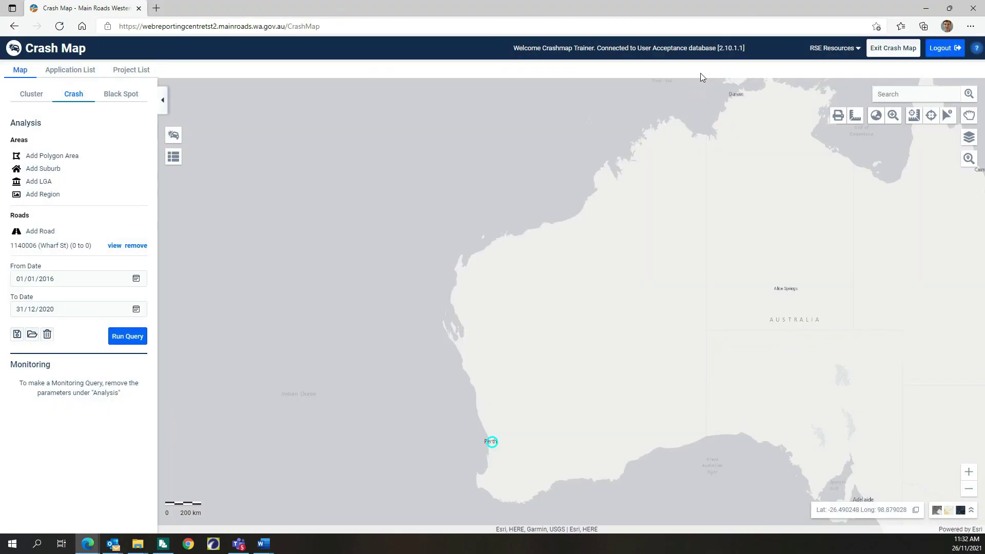
pyautogui.click(60, 26)
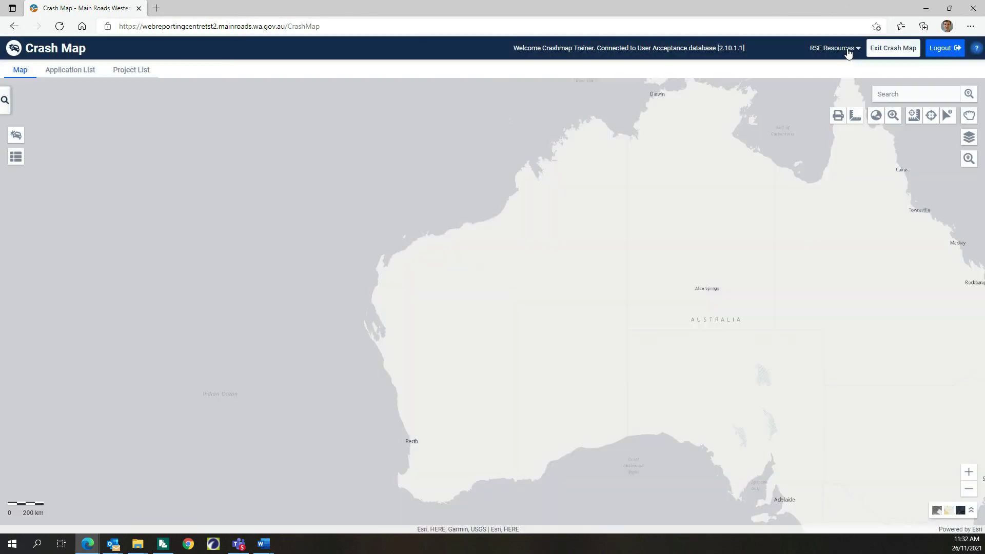
# Download the Route Risk Assessment Tool from the RSE resources and open the workbook to its user input instructions.
pyautogui.click(848, 52)
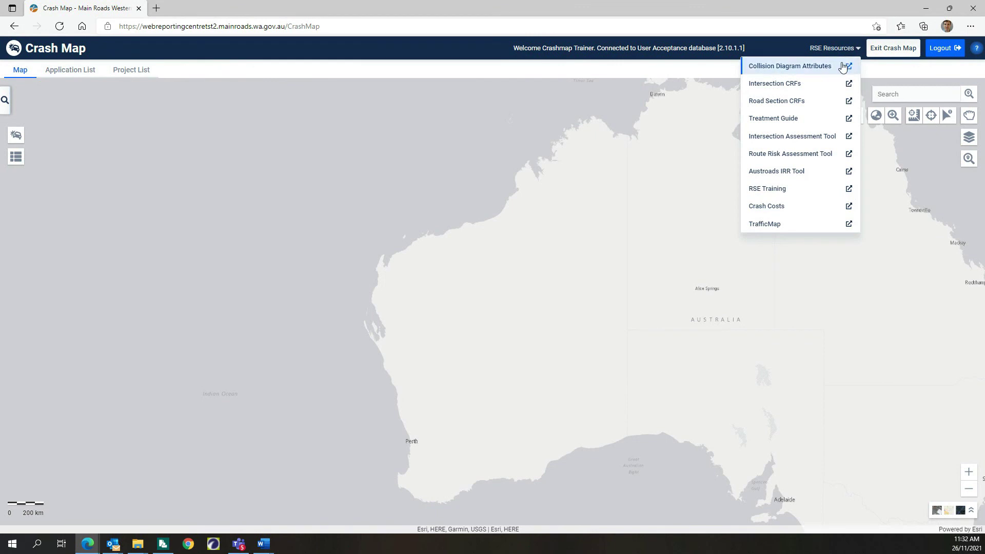
pyautogui.click(812, 158)
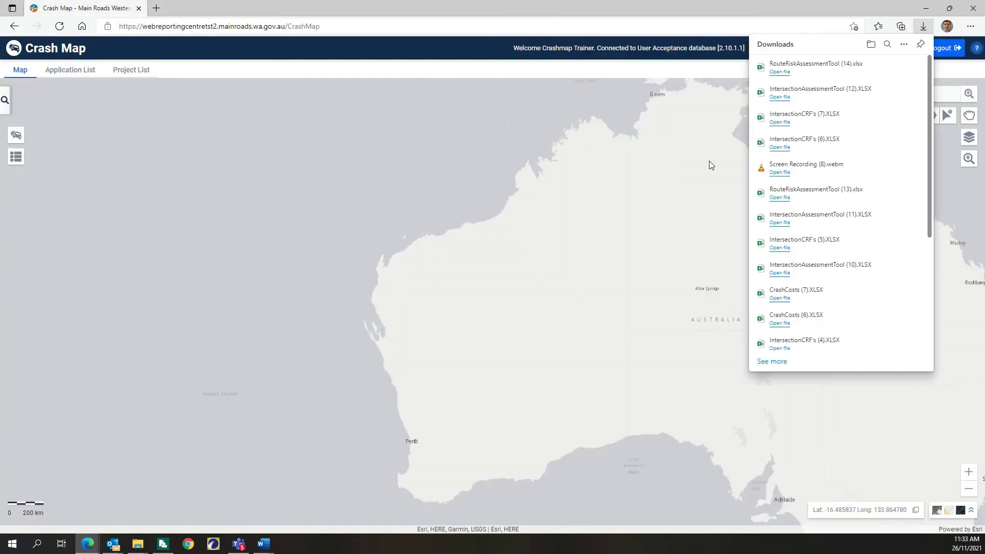
pyautogui.click(780, 72)
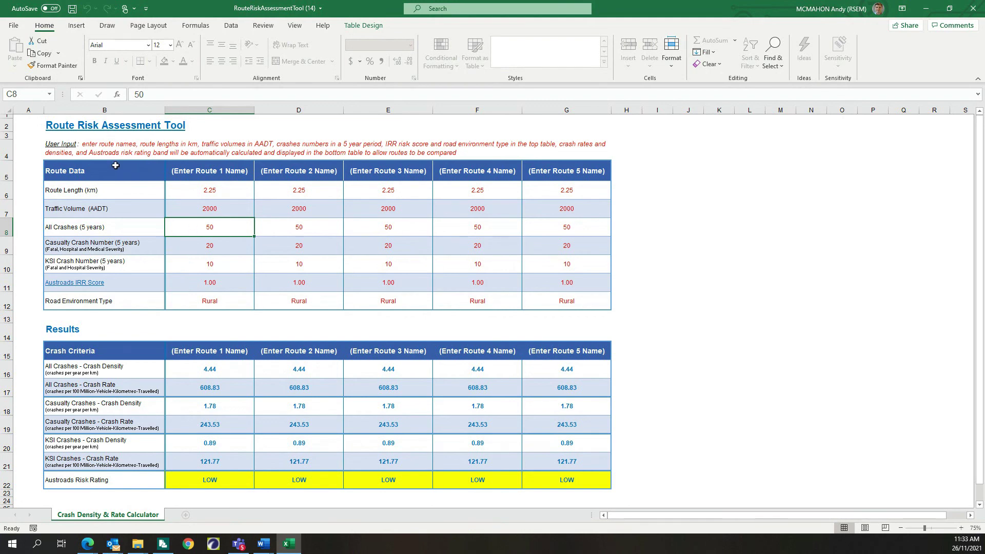
pyautogui.click(89, 152)
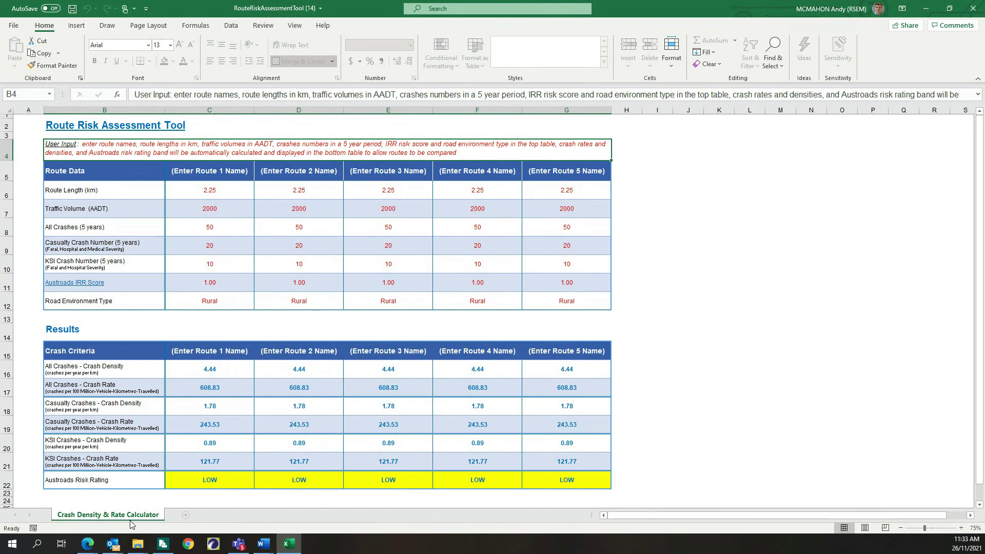
# Return to Crash Map and select road 2110008 (Mornington Rd) for a crash analysis query by searching for mornington rd.
pyautogui.click(925, 9)
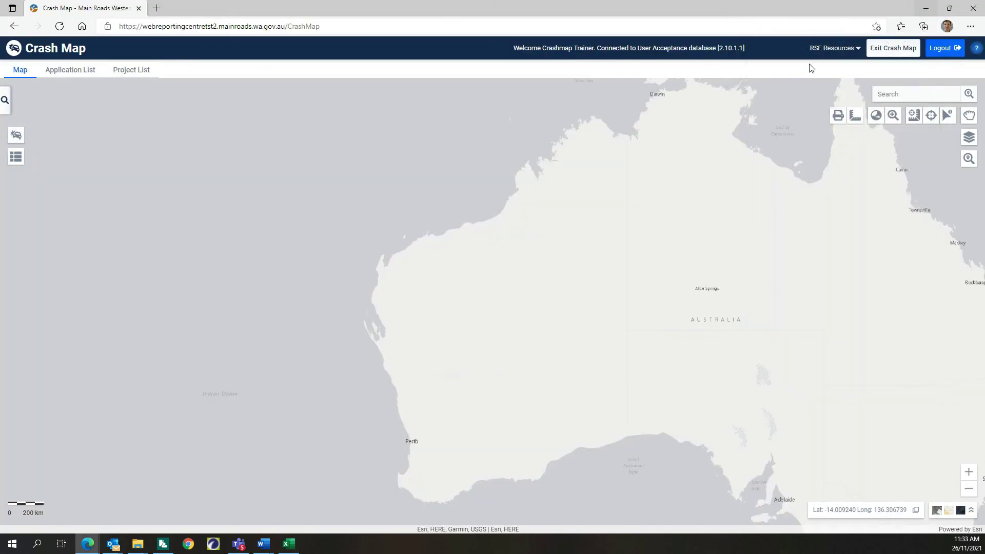
pyautogui.click(4, 99)
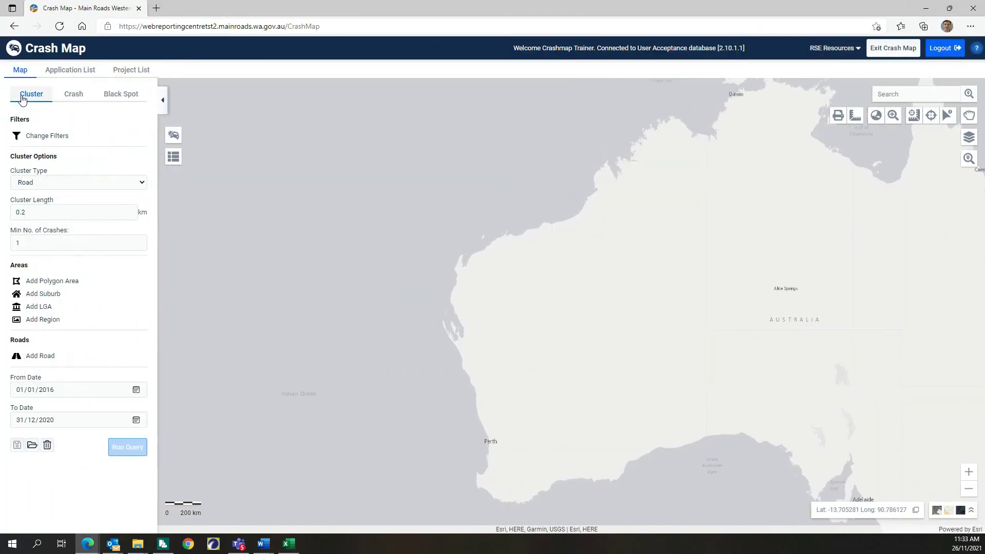
pyautogui.click(73, 94)
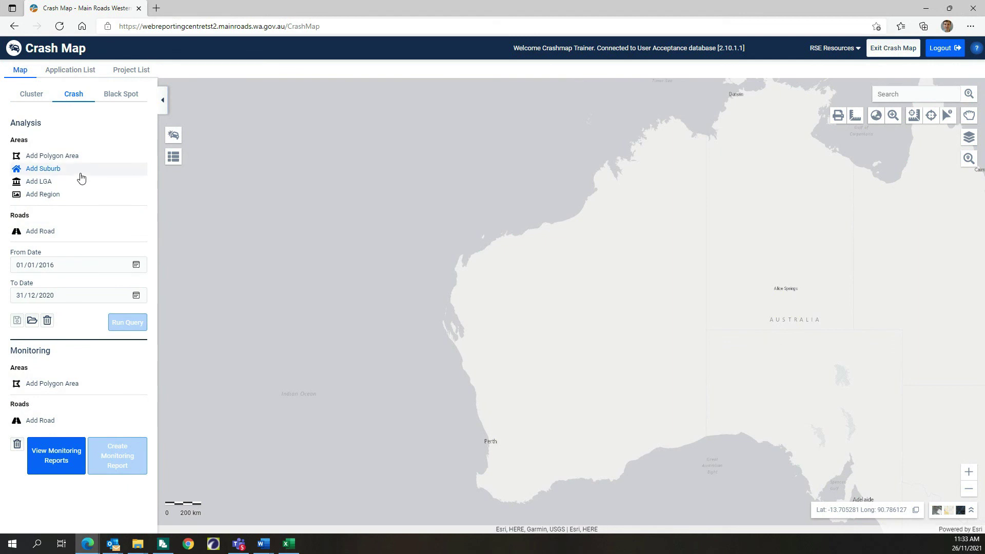
pyautogui.click(39, 237)
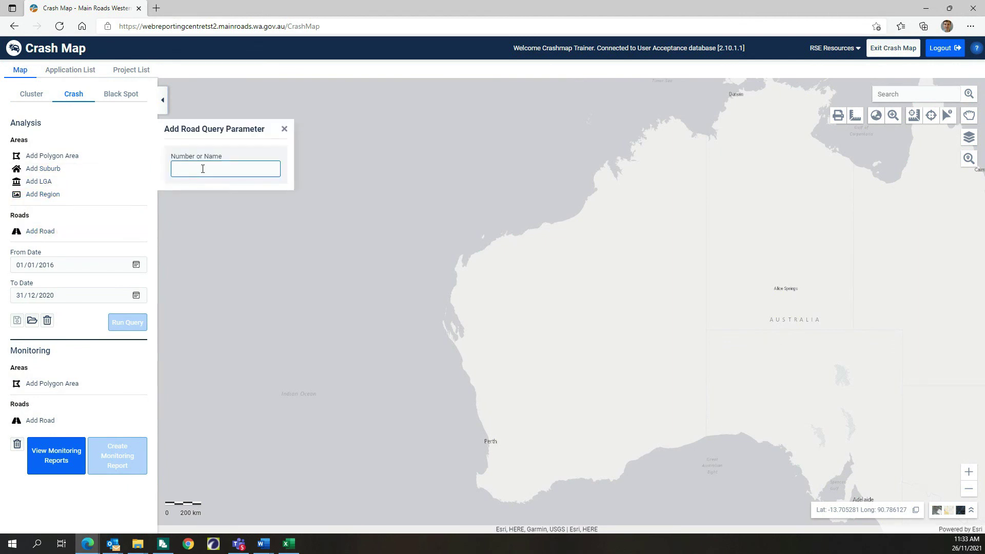
pyautogui.write('mornington rd')
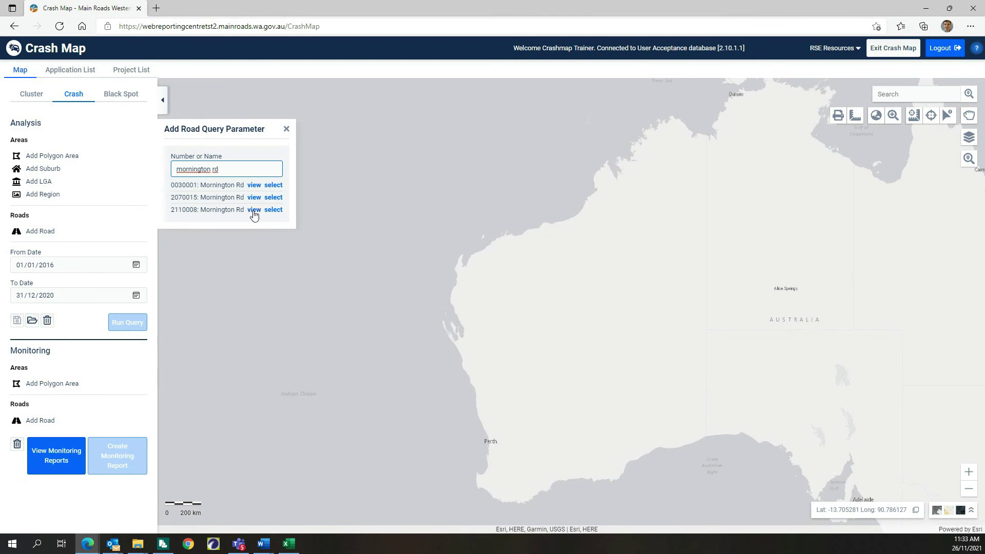
pyautogui.click(273, 210)
# Limit the Mornington Rd section to SLK 3.00 to 11.00 and run the crash query.
pyautogui.click(231, 212)
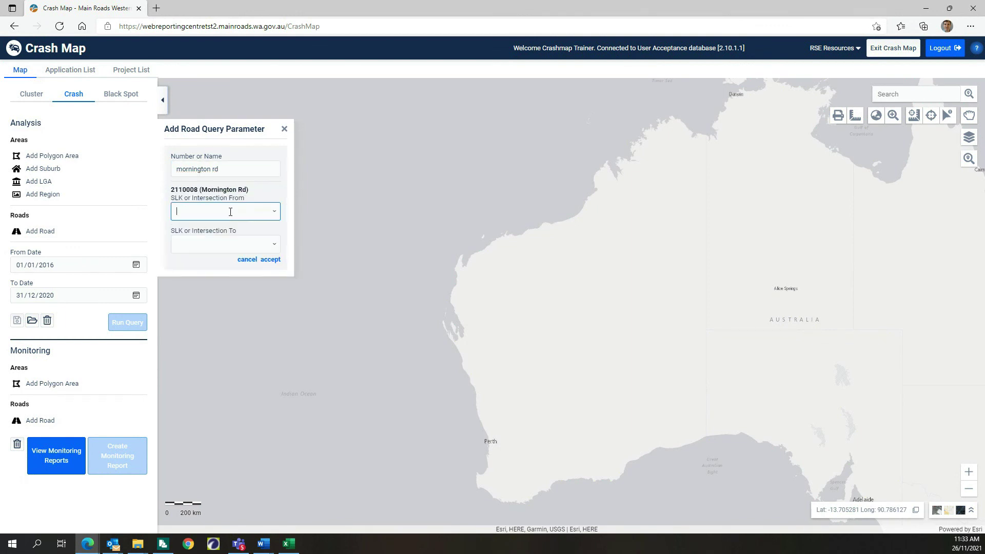
pyautogui.write('3.00')
pyautogui.click(217, 244)
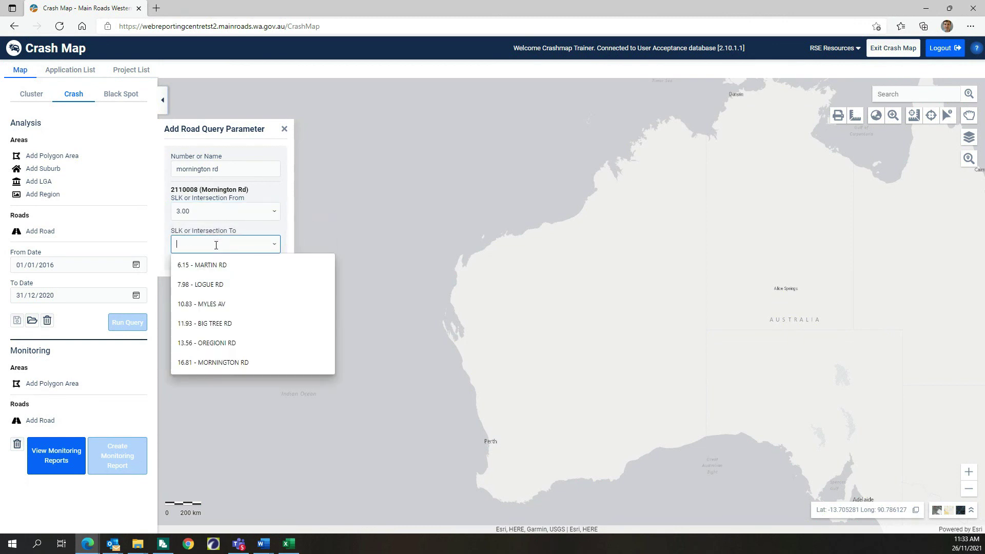
pyautogui.write('11.00')
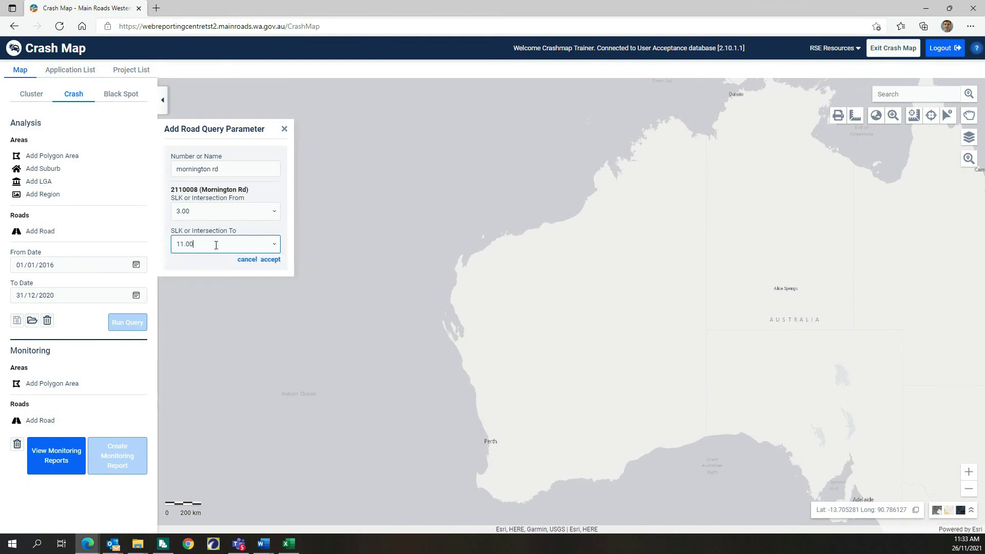
pyautogui.click(272, 259)
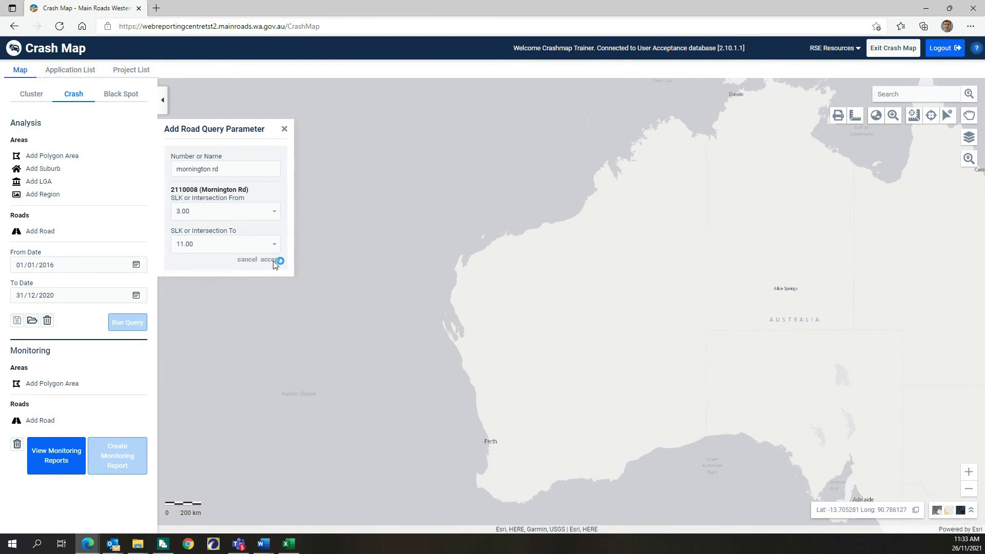
pyautogui.click(137, 345)
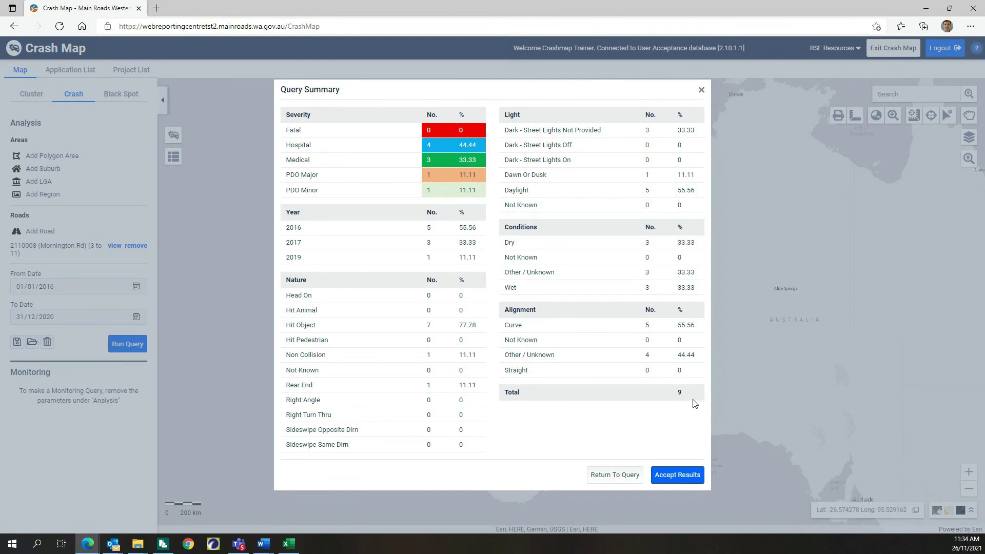
# In the Excel route workbook, name the first route Mornington Road, with a route length of 8 km and a traffic volume of 660.
pyautogui.click(288, 546)
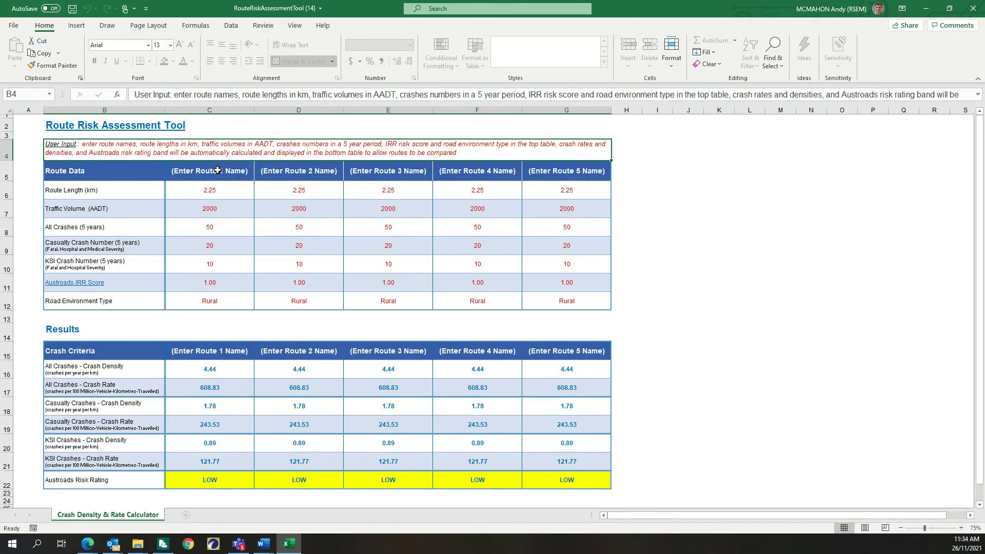
pyautogui.click(217, 170)
pyautogui.write('M')
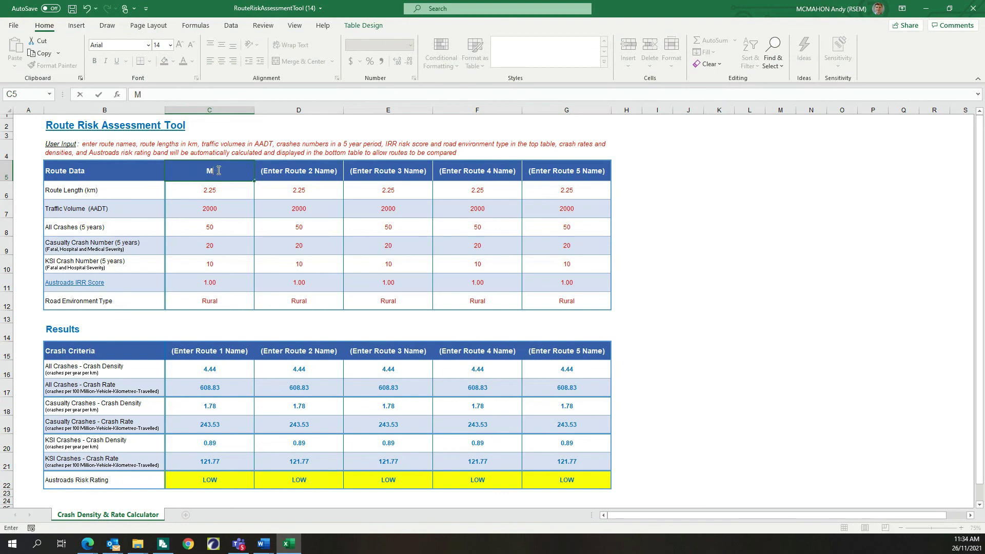
pyautogui.write('ornington Road')
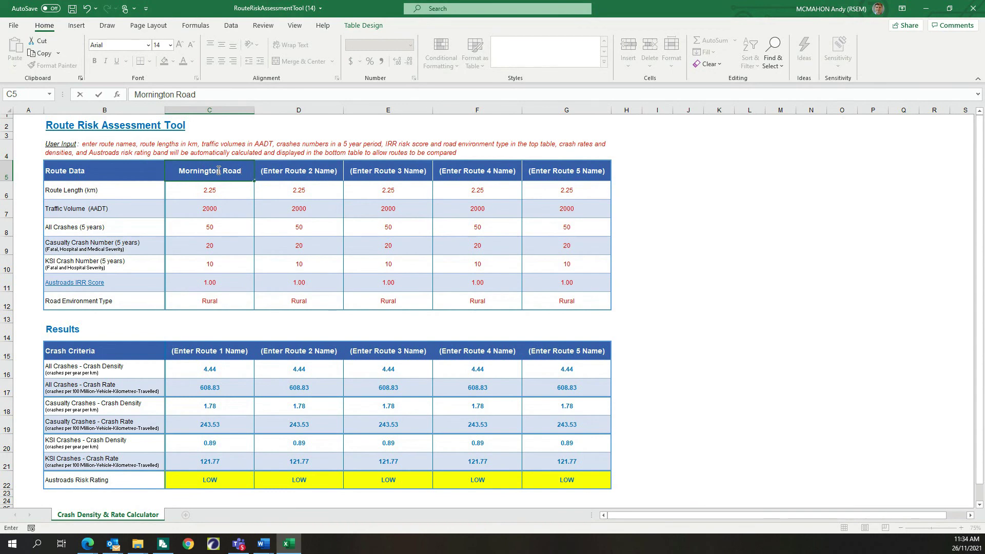
pyautogui.press('Return')
pyautogui.write('8')
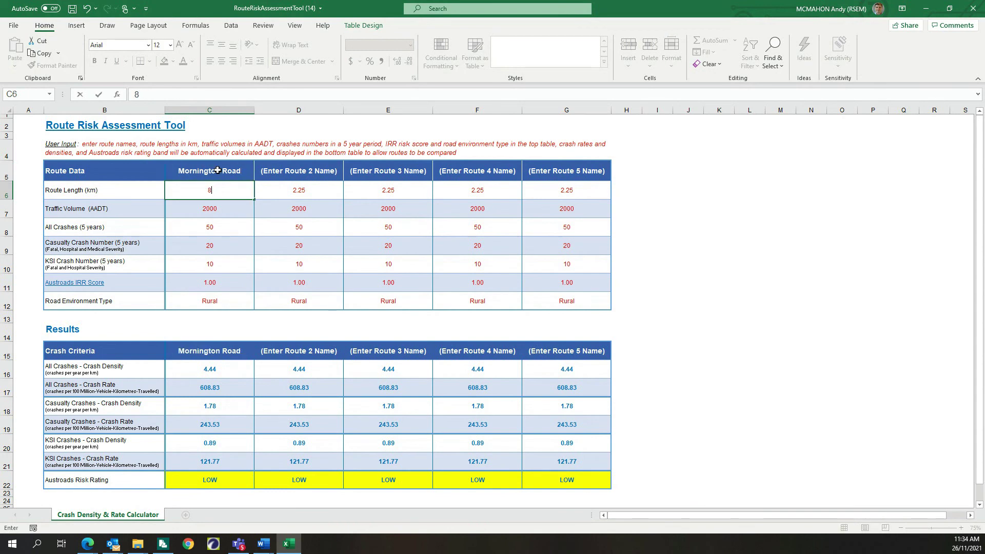
pyautogui.press('Return')
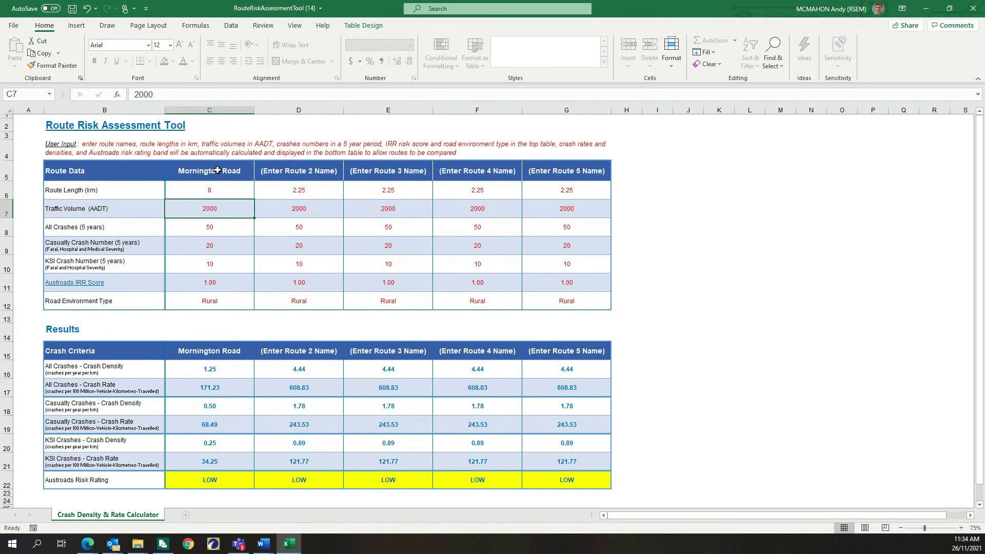
pyautogui.write('660')
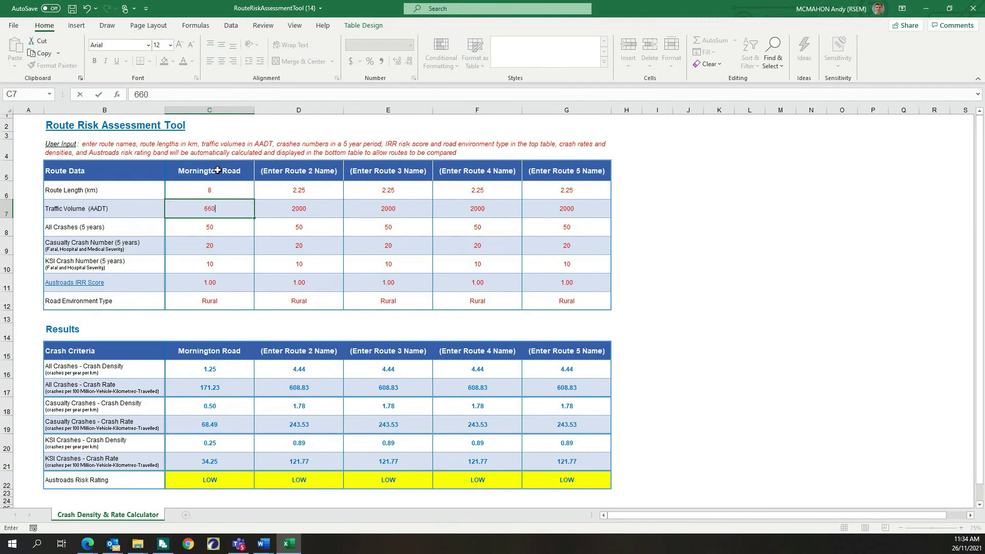
pyautogui.press('Return')
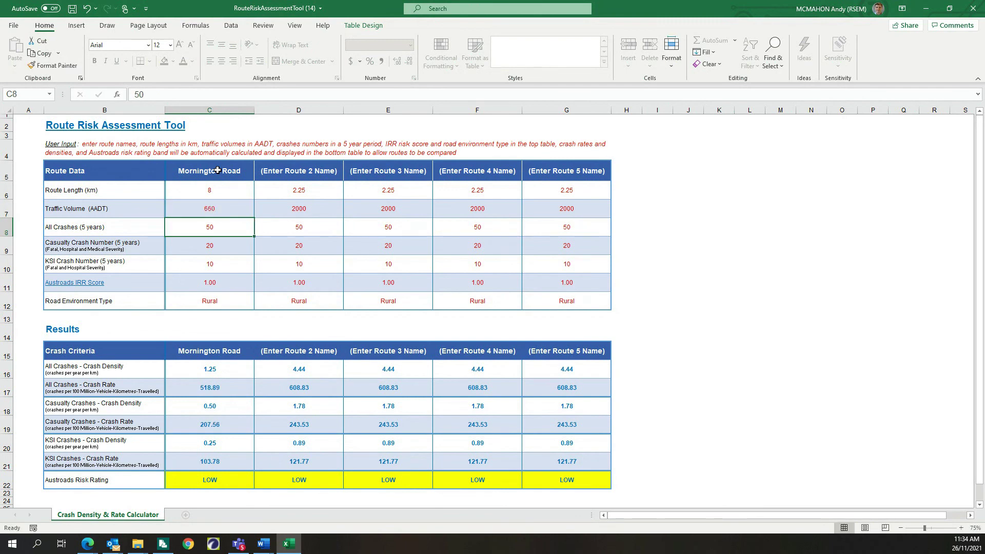
# Enter Mornington Road's all crashes as 9, casualty crashes as 7, KSI crashes as 4 and Austroads IRR score as 2.10.
pyautogui.write('9')
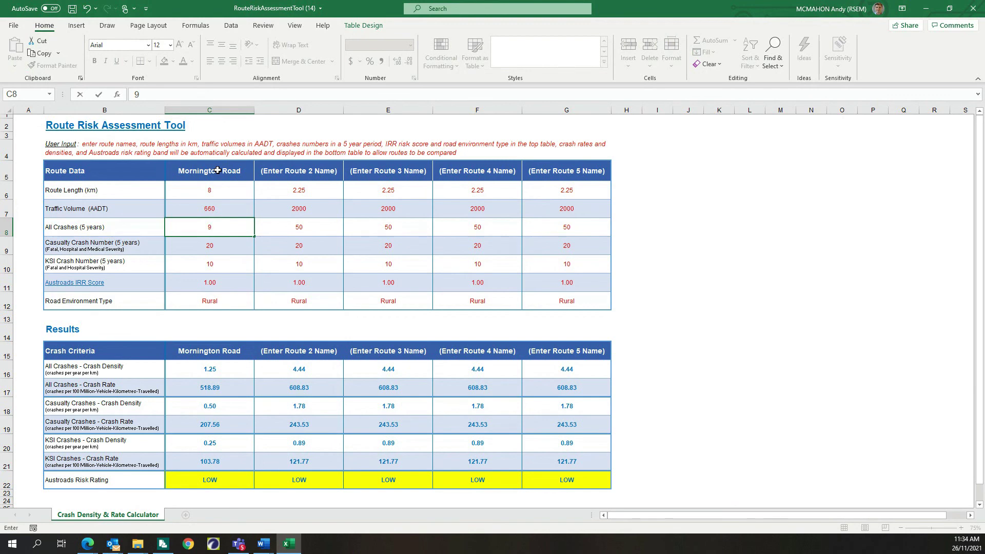
pyautogui.press('Return')
pyautogui.write('7')
pyautogui.press('Return')
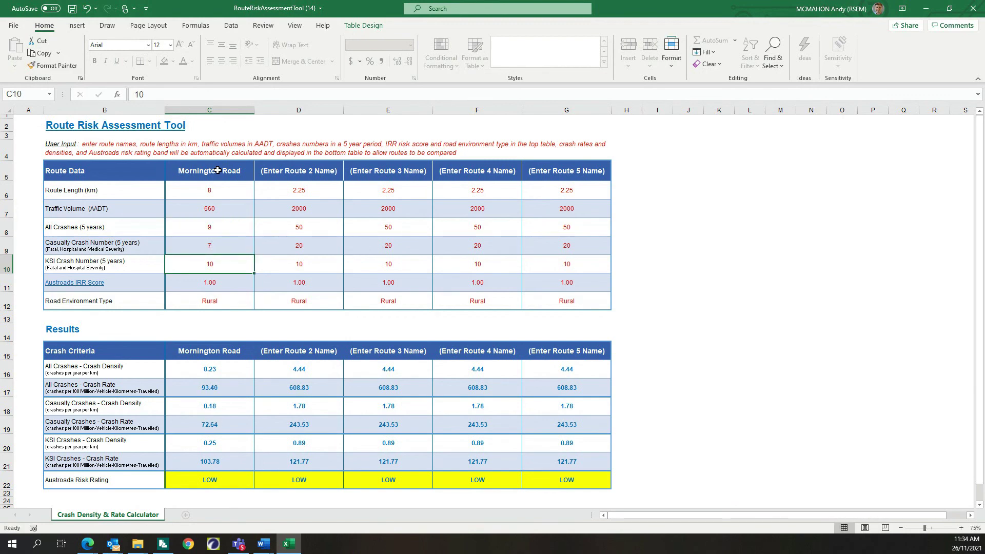
pyautogui.write('4')
pyautogui.press('Return')
pyautogui.write('2')
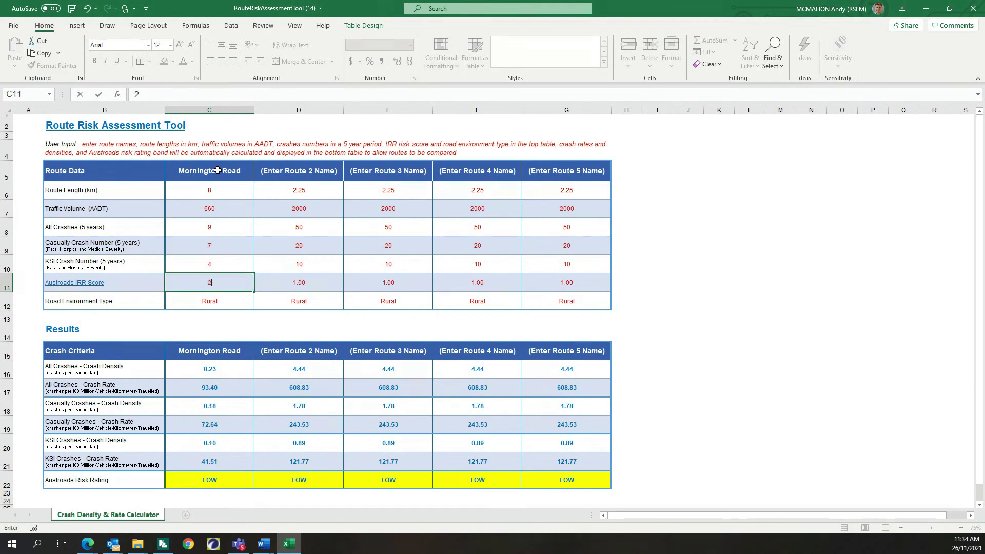
pyautogui.write('.10')
pyautogui.press('Return')
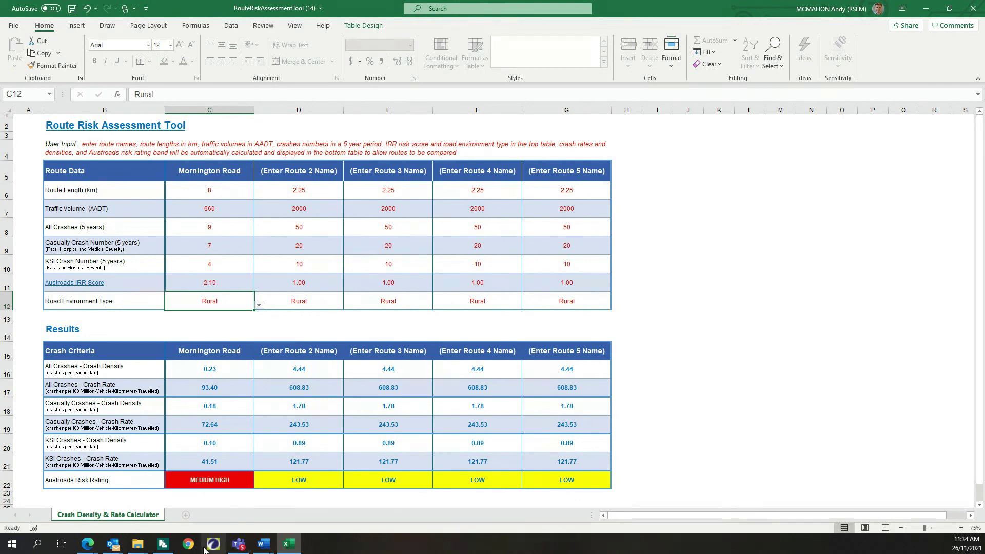
# Switch back to Crash Map, dismiss the Mornington Rd query summary and reset the crash analysis for a new query.
pyautogui.click(289, 544)
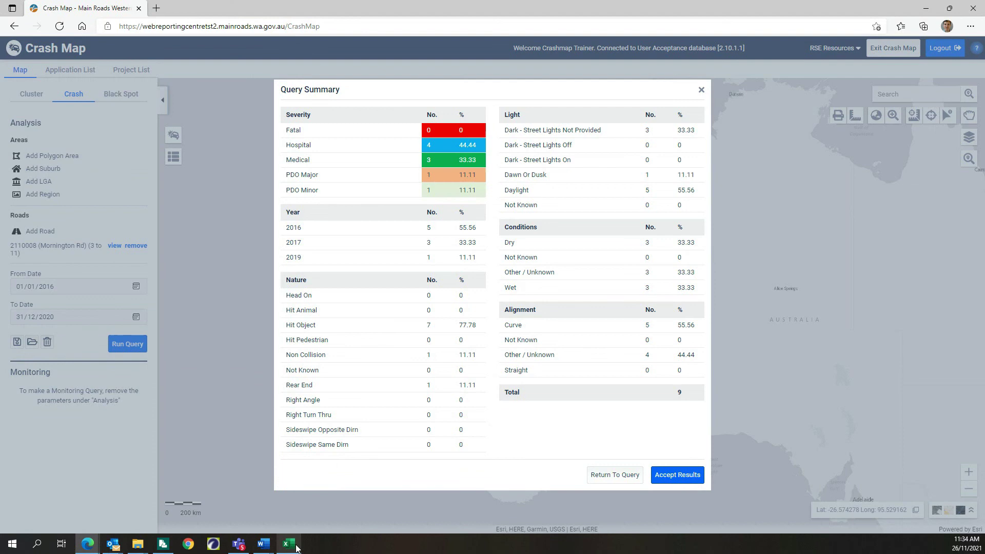
pyautogui.click(701, 90)
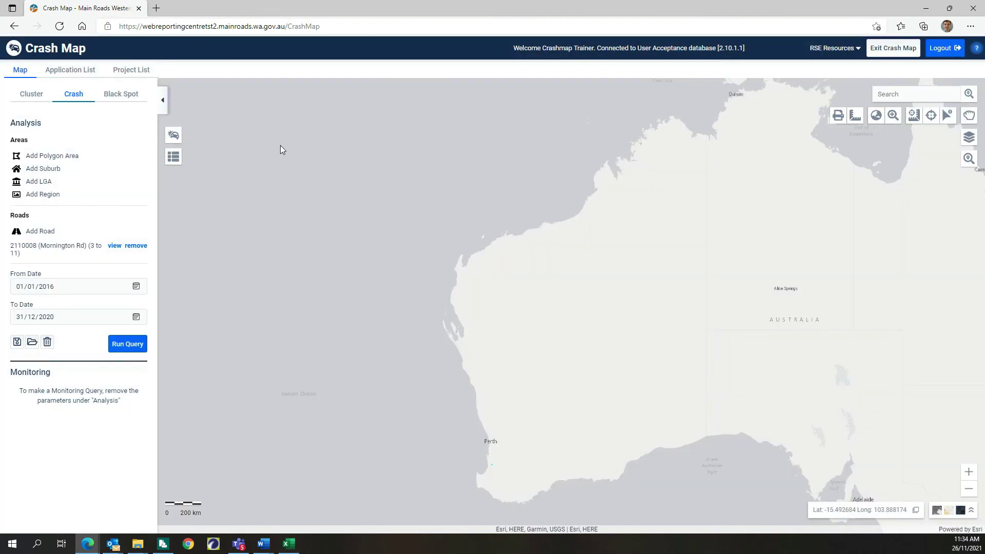
pyautogui.click(37, 101)
pyautogui.click(72, 96)
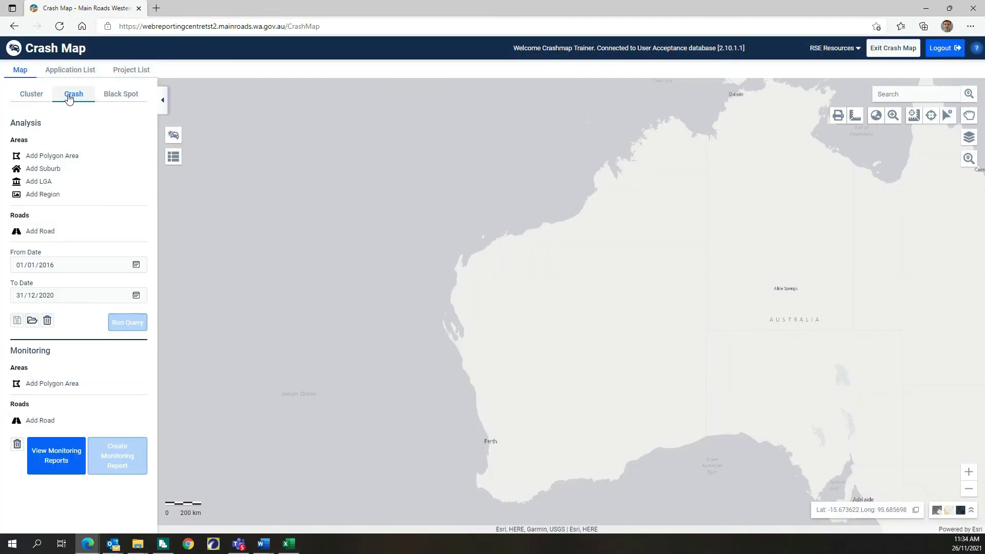
# Add road 2110001 (Clifton Rd) as the road parameter for the crash analysis query.
pyautogui.click(48, 234)
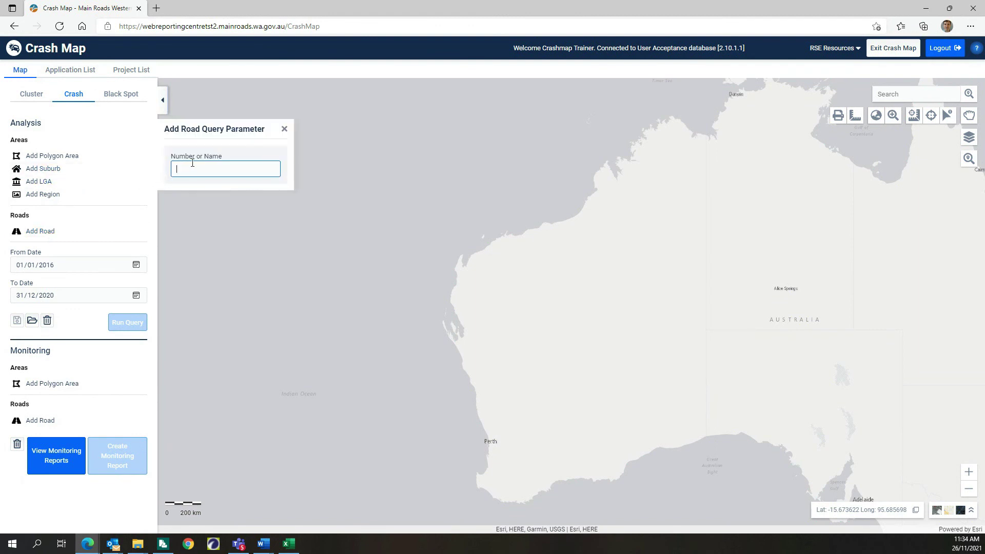
pyautogui.write('clifton rd')
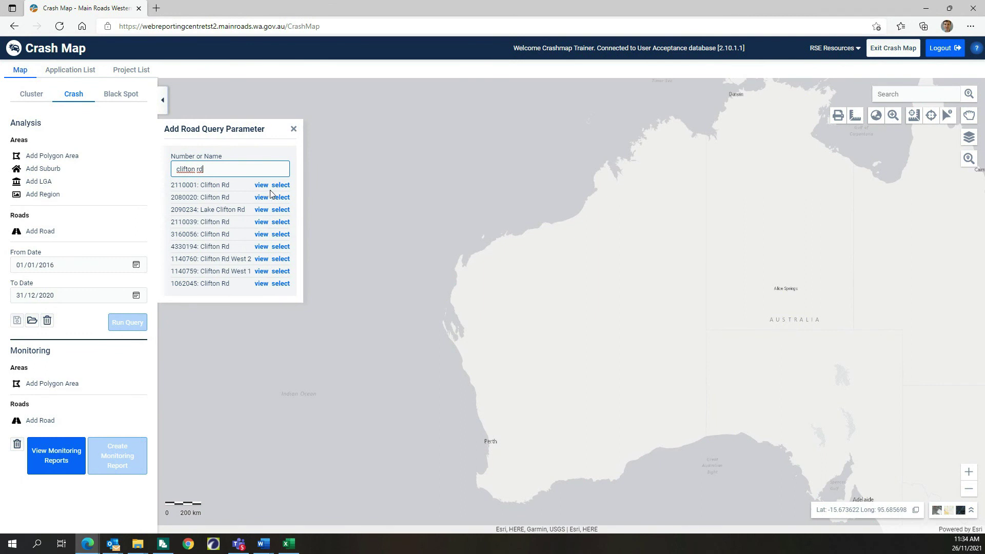
pyautogui.click(281, 187)
# Limit the Clifton Rd section to SLK 2.16 to 8.65 and run the crash query.
pyautogui.click(230, 211)
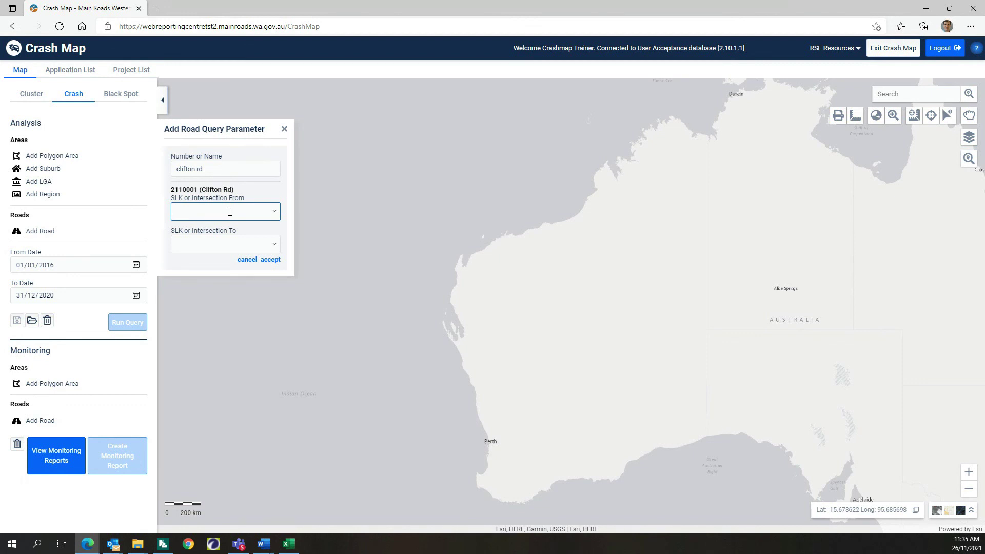
pyautogui.write('2.16')
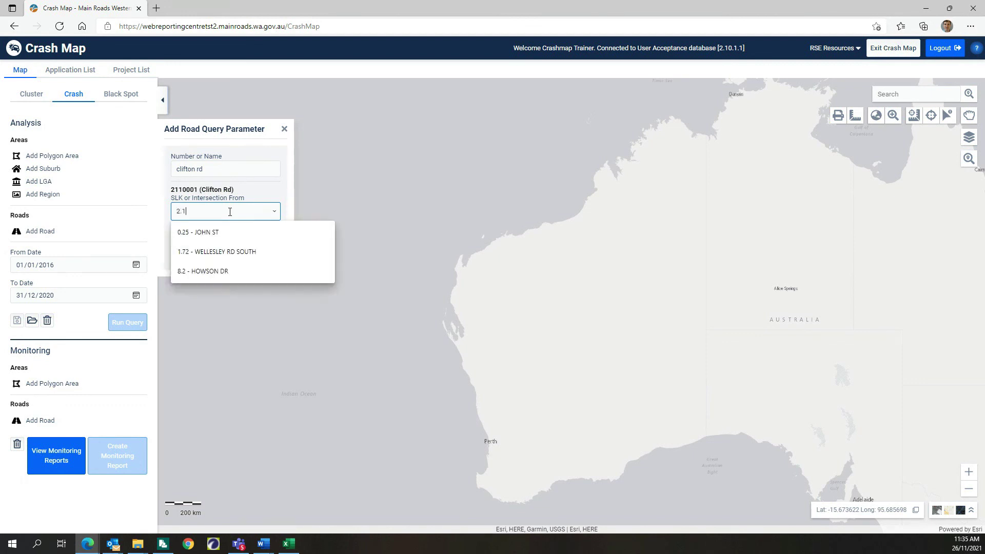
pyautogui.click(211, 241)
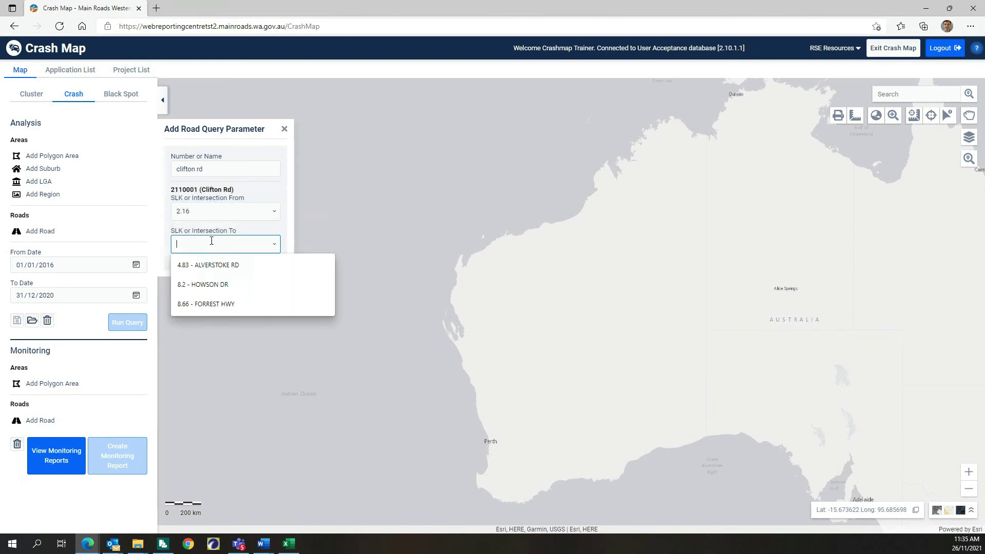
pyautogui.write('8.65')
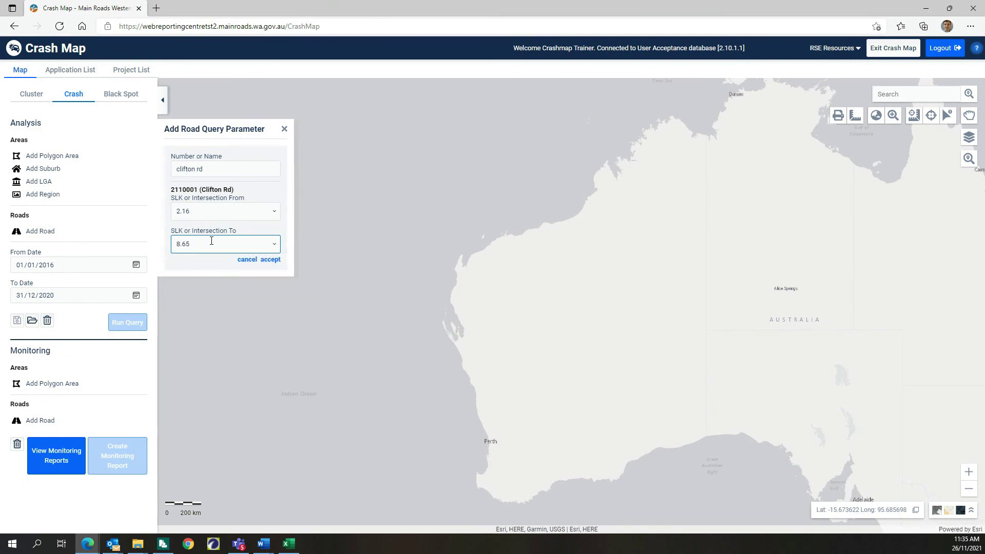
pyautogui.click(271, 260)
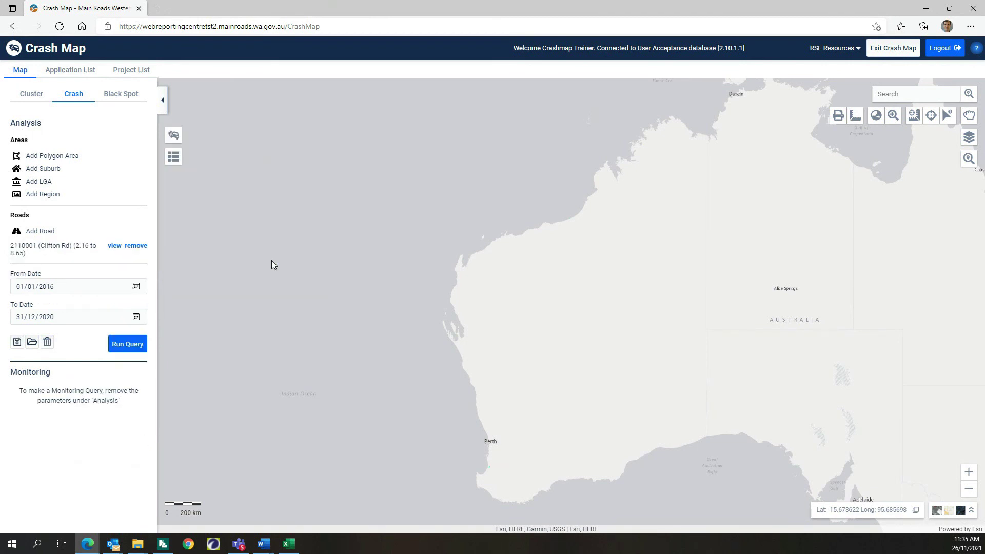
pyautogui.click(128, 348)
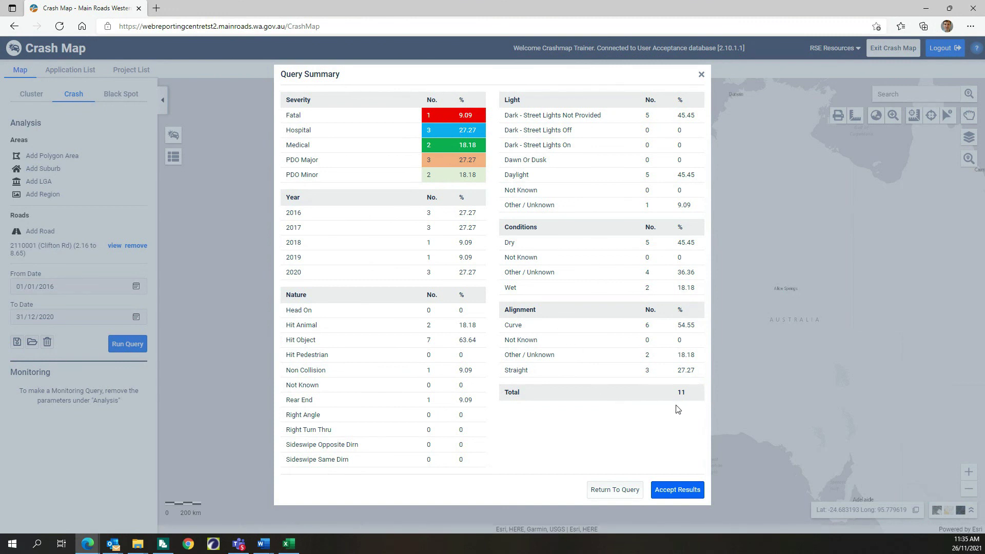
# In the Excel route workbook, name the second route Clifton Road, with a route length of 6.49 km and a traffic volume of 2700.
pyautogui.click(289, 544)
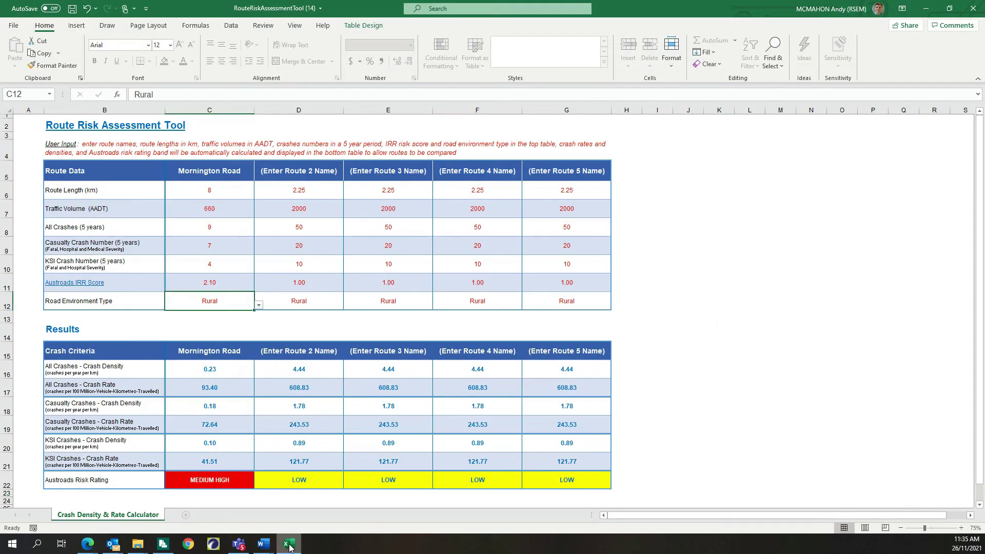
pyautogui.click(309, 170)
pyautogui.write('Cl')
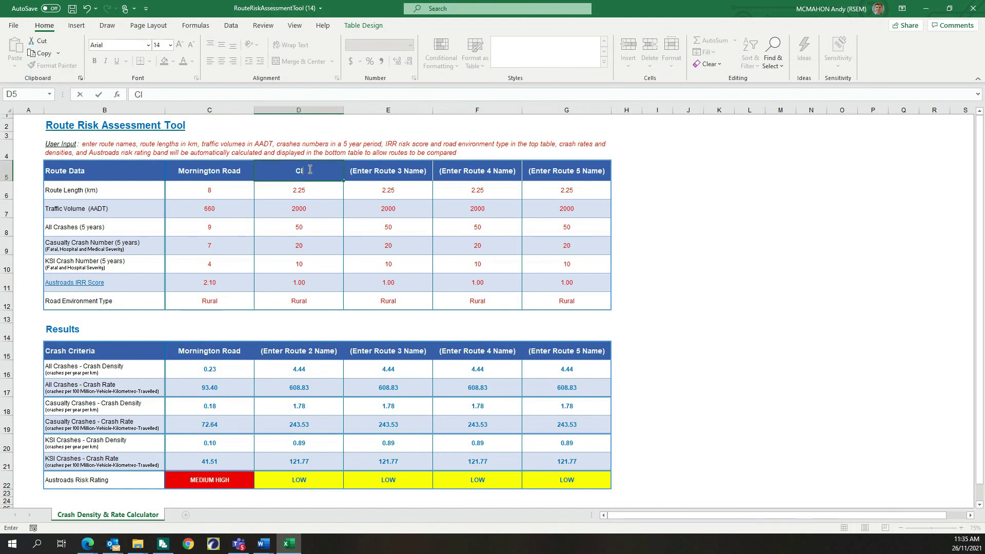
pyautogui.write('ifton Road')
pyautogui.press('Return')
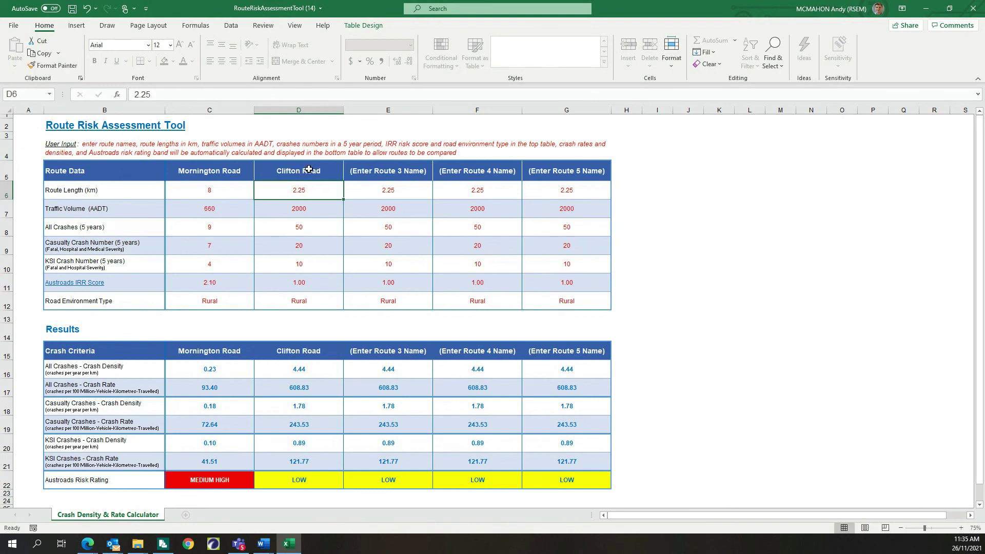
pyautogui.write('6.49')
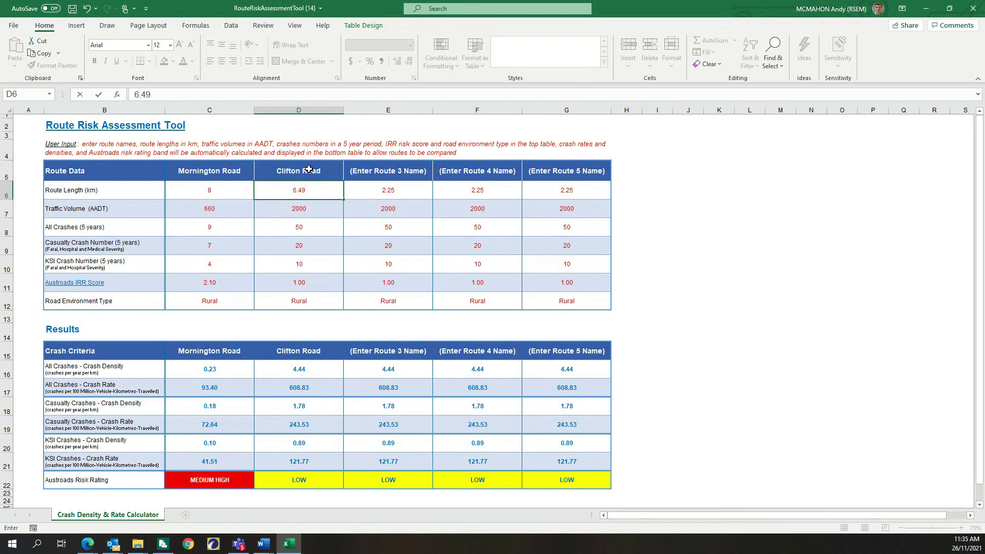
pyautogui.press('Return')
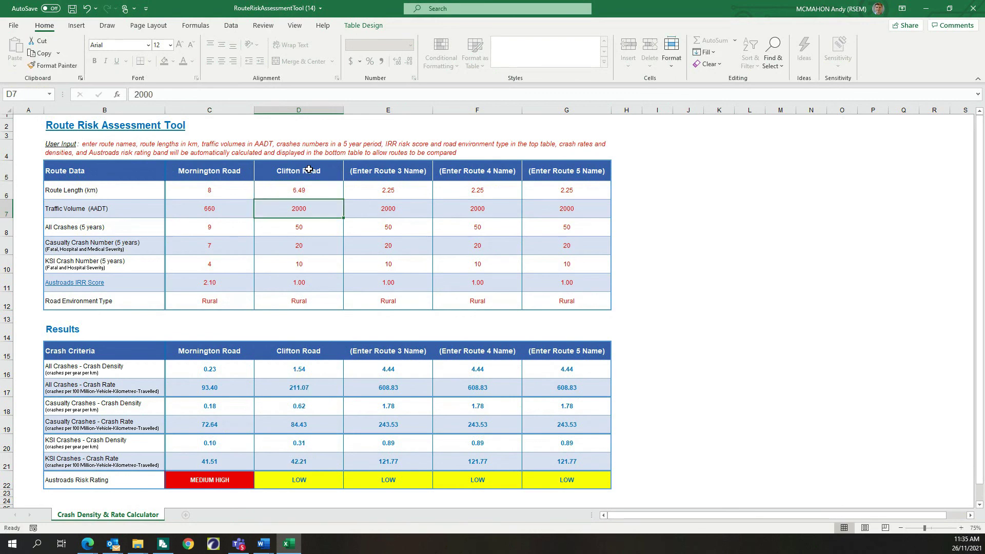
pyautogui.write('2700')
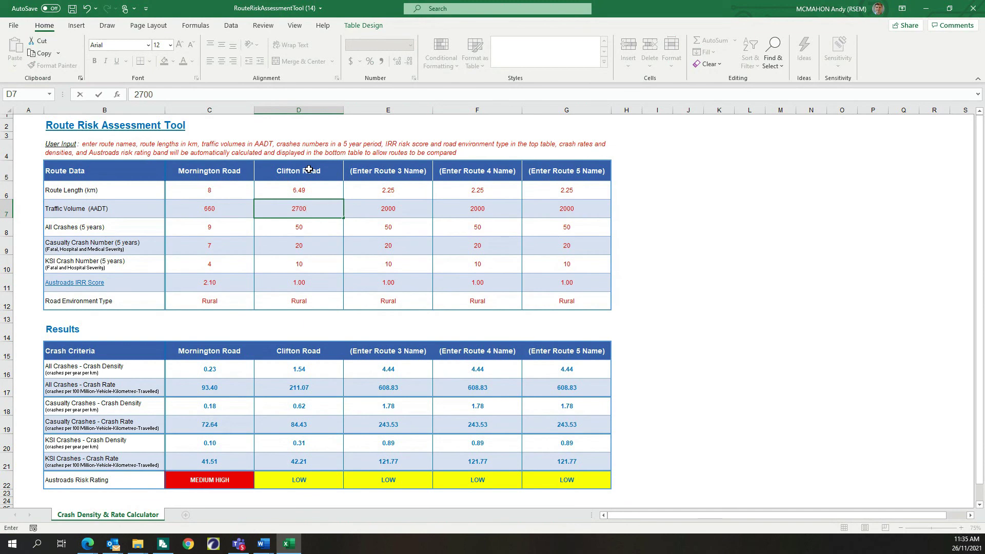
pyautogui.press('Return')
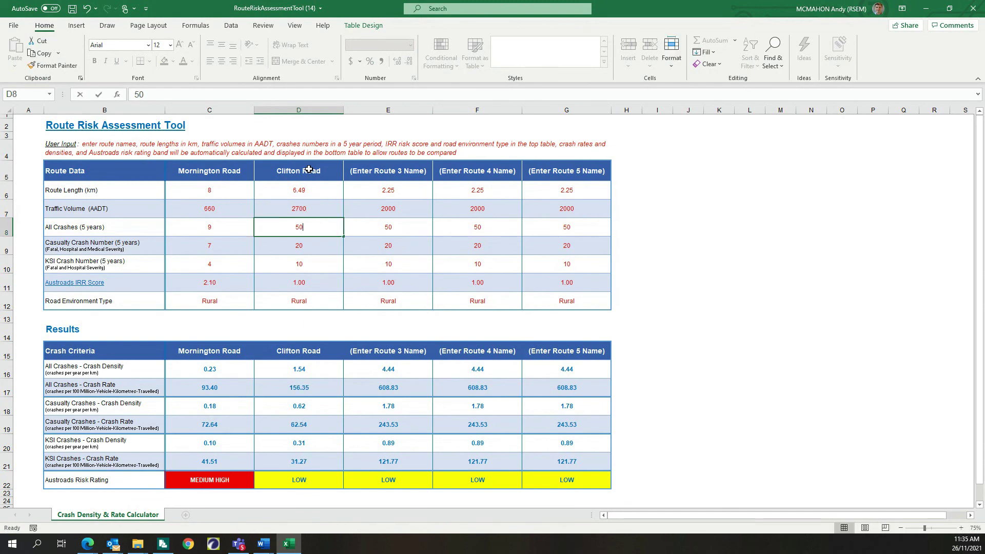
# Enter Clifton Road's all crashes as 11, casualty crashes as 6, KSI crashes as 4 and Austroads IRR score as 1.50.
pyautogui.write('11')
pyautogui.press('Return')
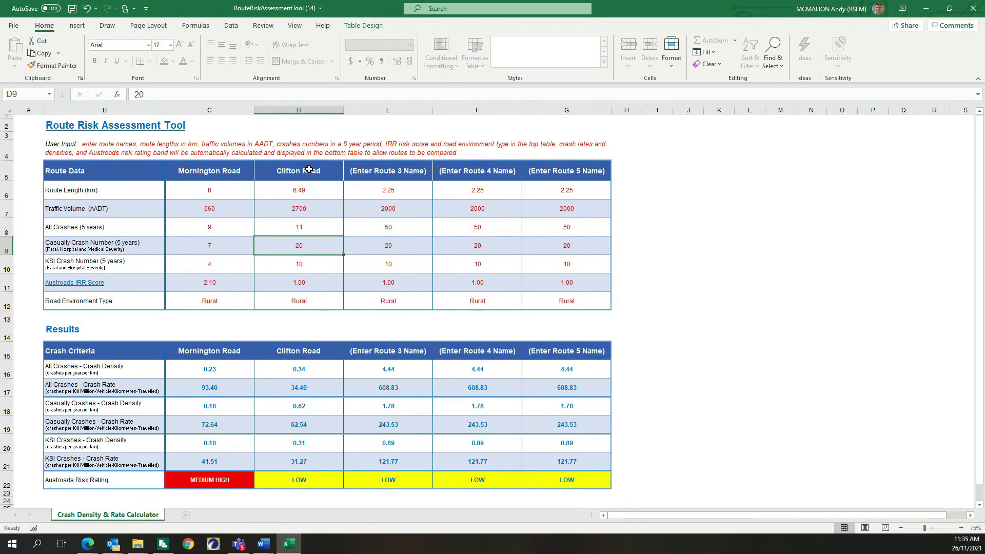
pyautogui.write('6')
pyautogui.press('Return')
pyautogui.write('4')
pyautogui.press('Return')
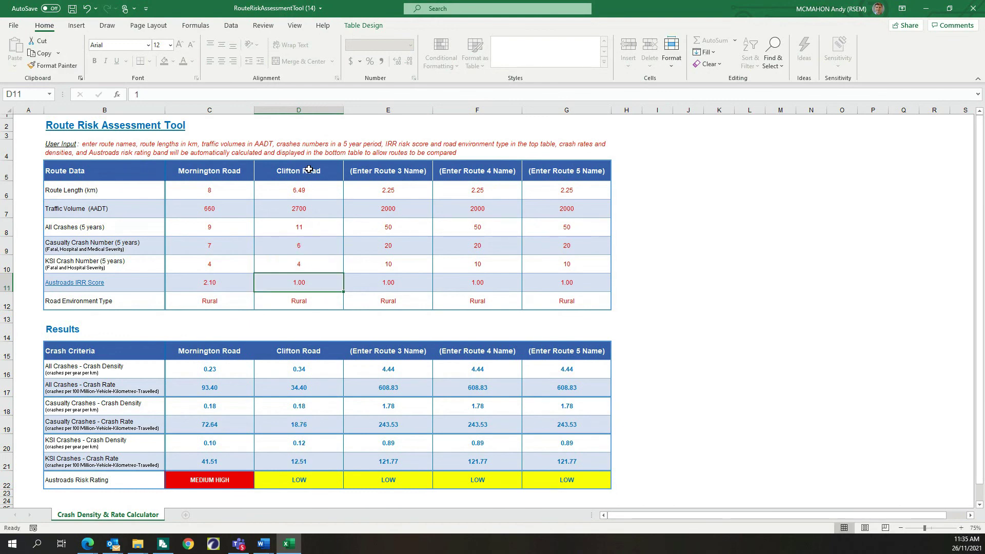
pyautogui.write('1.50')
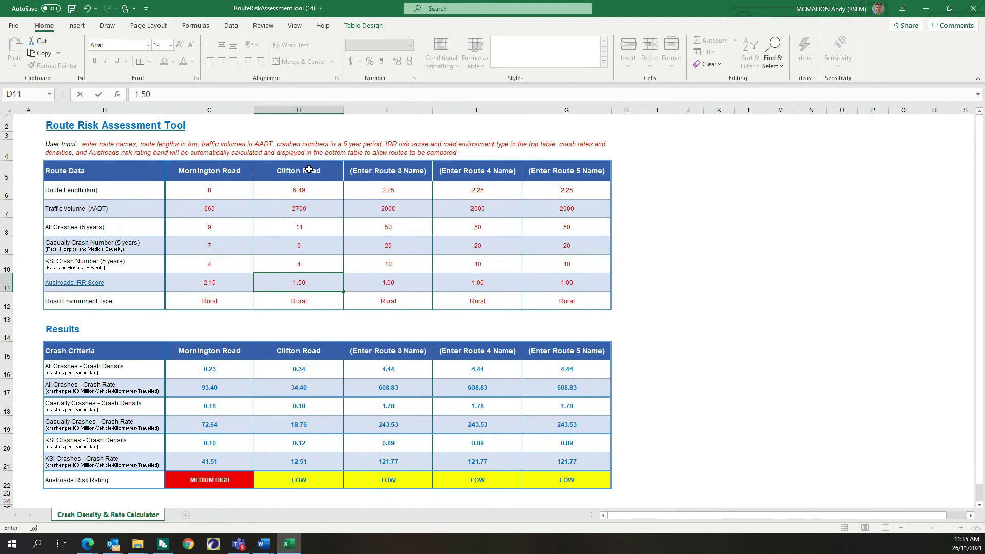
pyautogui.press('Return')
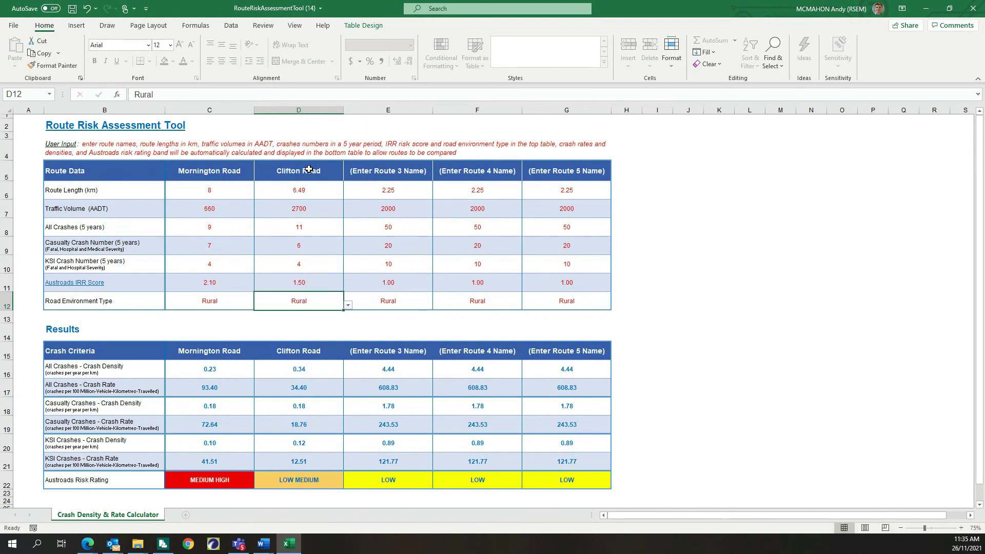
# Check the available road environment type options for Clifton Road and Mornington Road.
pyautogui.click(348, 305)
pyautogui.press('Escape')
pyautogui.click(222, 302)
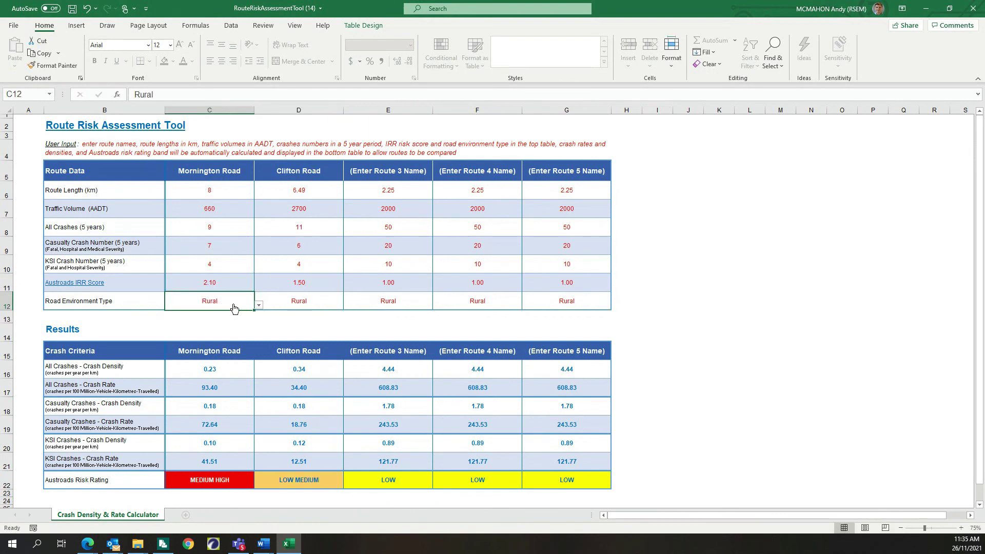
pyautogui.click(258, 307)
pyautogui.click(259, 306)
# Review the crash criteria in the Results table and compare Mornington Road's densities, rates and Austroads risk rating with Clifton Road's.
pyautogui.scroll(-3, 275, 312)
pyautogui.moveTo(93, 235); pyautogui.dragTo(93, 339)
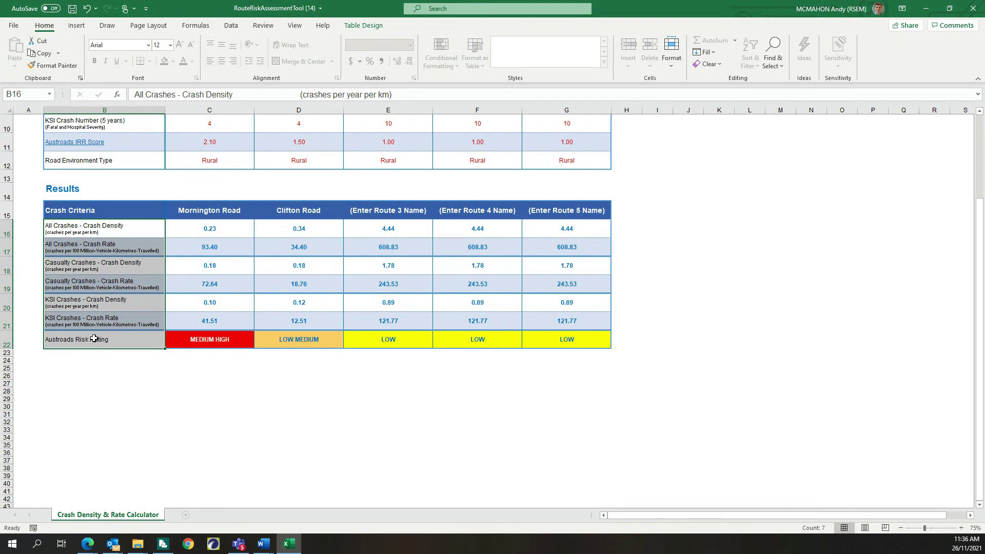
pyautogui.click(126, 310)
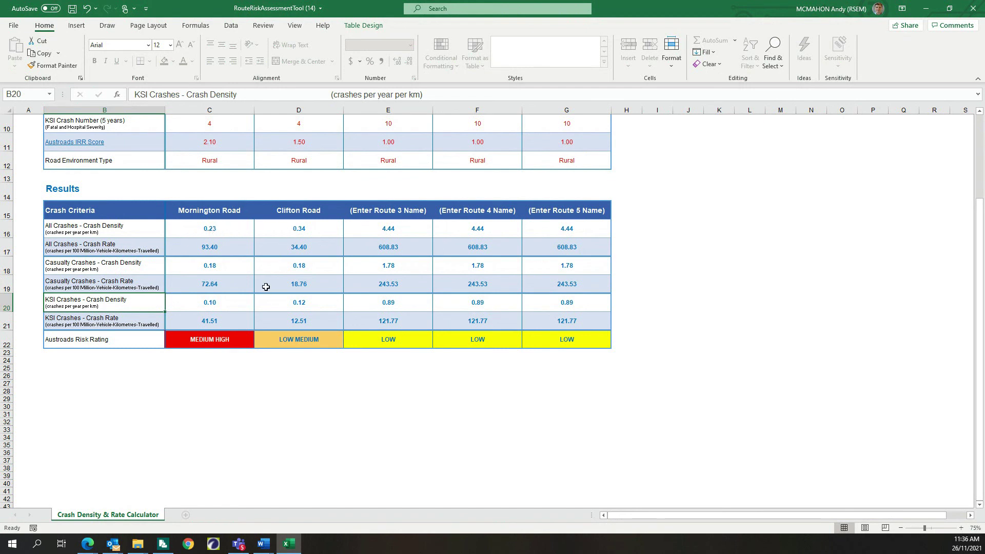
pyautogui.moveTo(229, 213); pyautogui.dragTo(214, 308)
pyautogui.moveTo(210, 333); pyautogui.dragTo(211, 336)
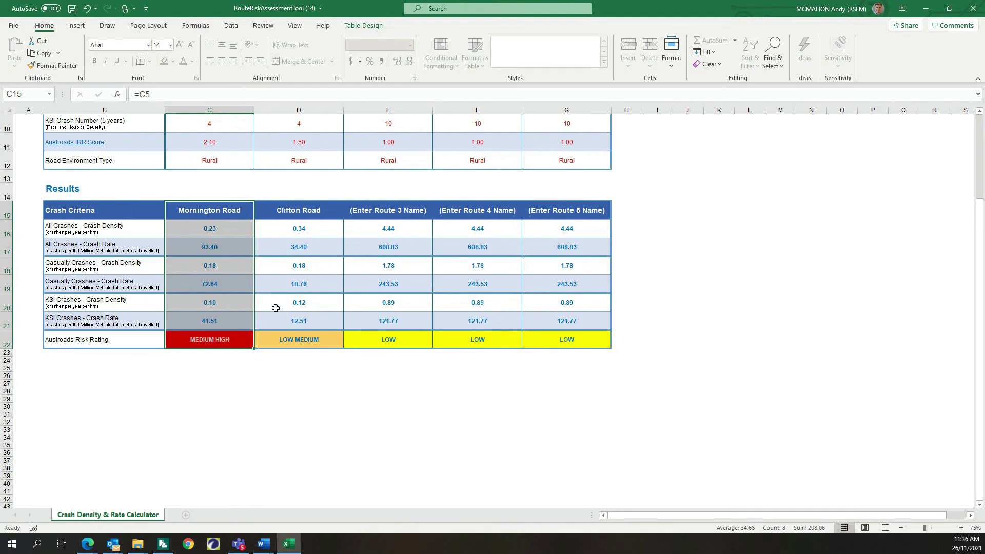
pyautogui.click(231, 362)
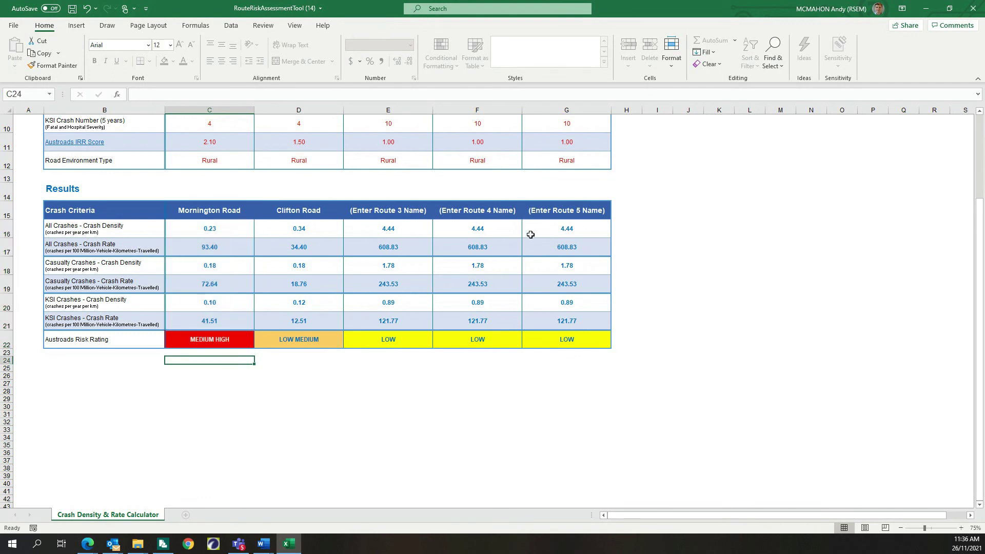
# Close the Excel route workbook and clear the Clifton Rd query summary and query pane from the Crash Map view.
pyautogui.click(973, 13)
pyautogui.click(501, 286)
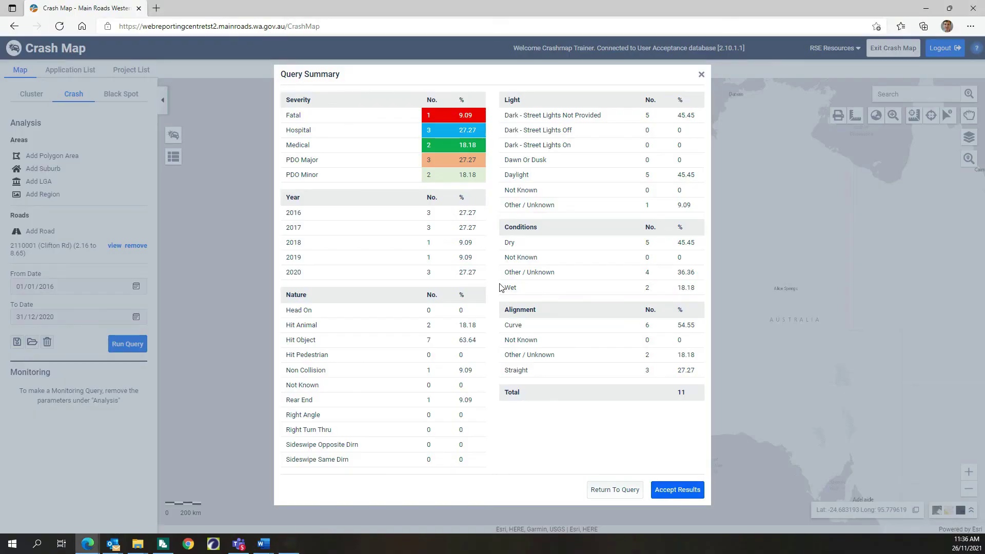
pyautogui.click(701, 74)
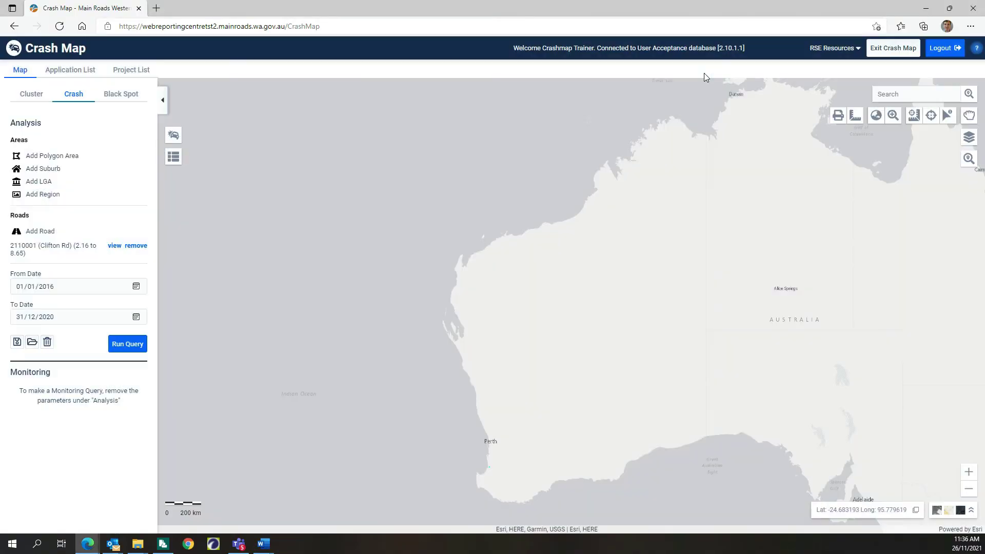
pyautogui.click(164, 100)
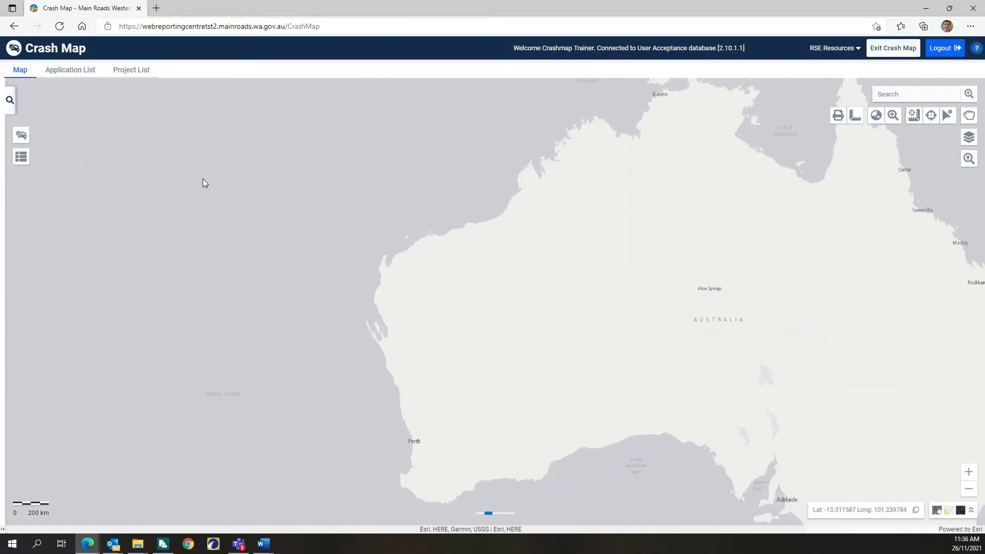